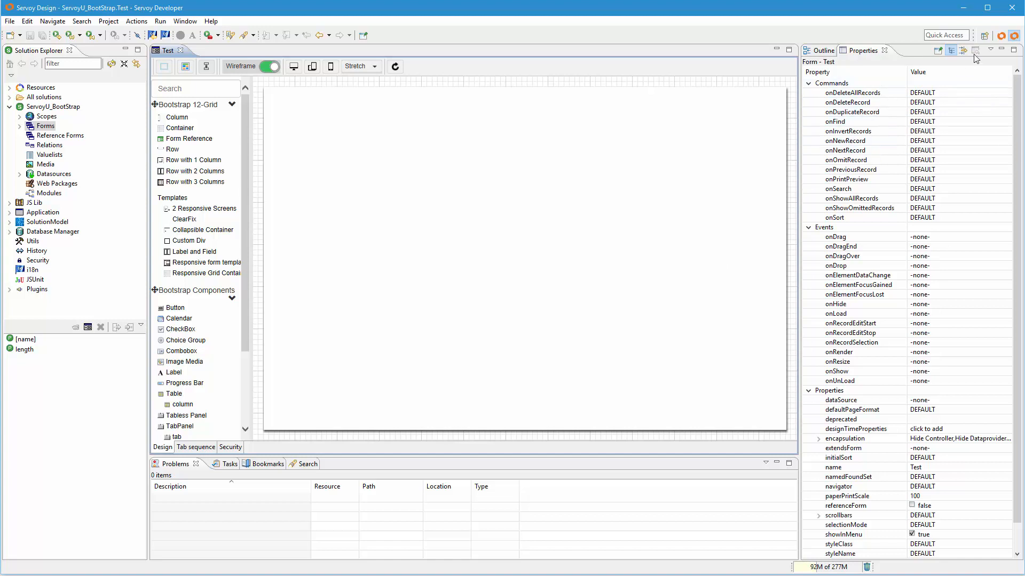
- Switch to the Servoy Form Design perspective for the Test form
click(1001, 38)
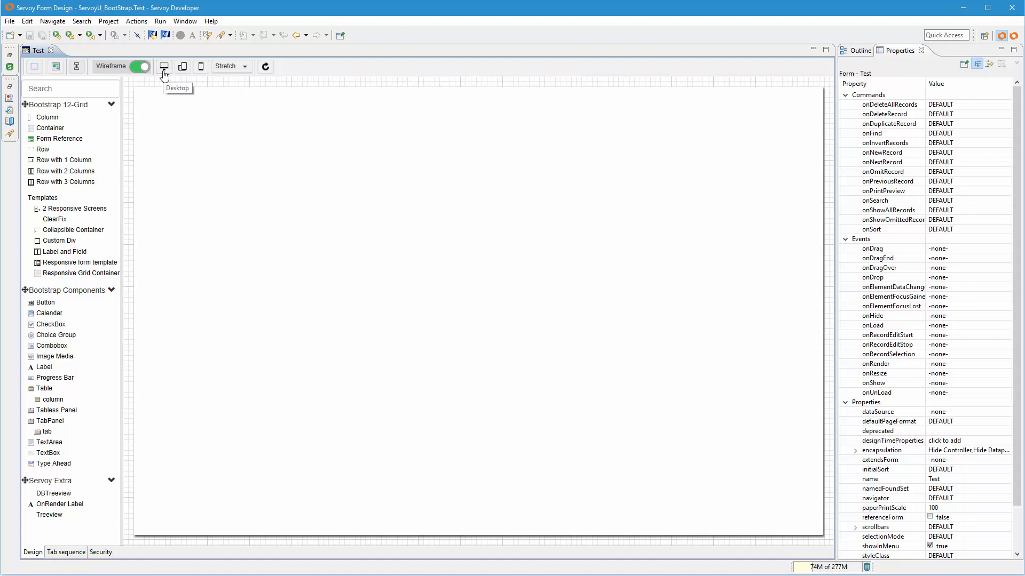
- Preview the empty Test form at tablet and phone sizes, including phone landscape, and check how its canvas follows a narrowed and widened editor area
click(183, 68)
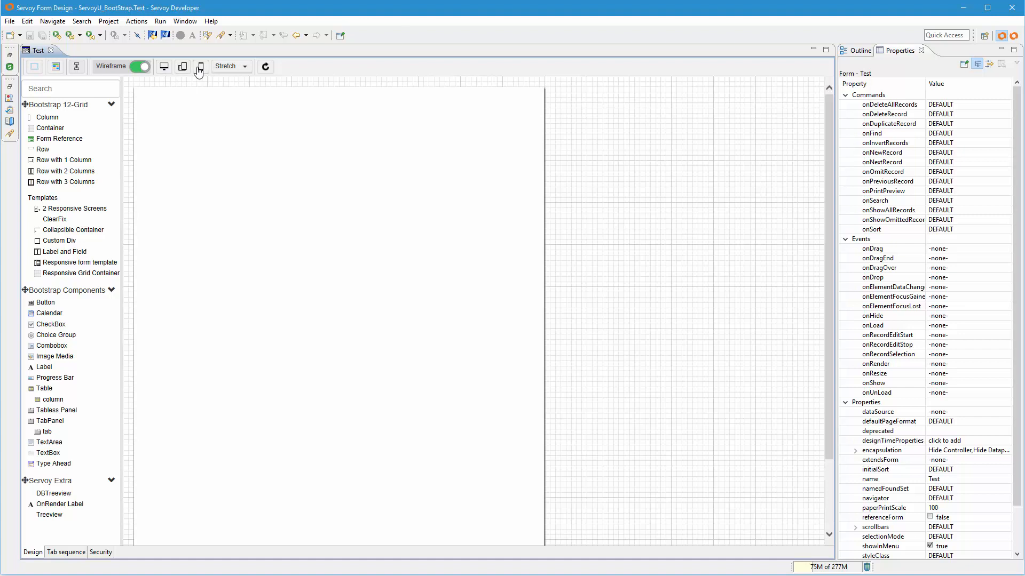
click(200, 68)
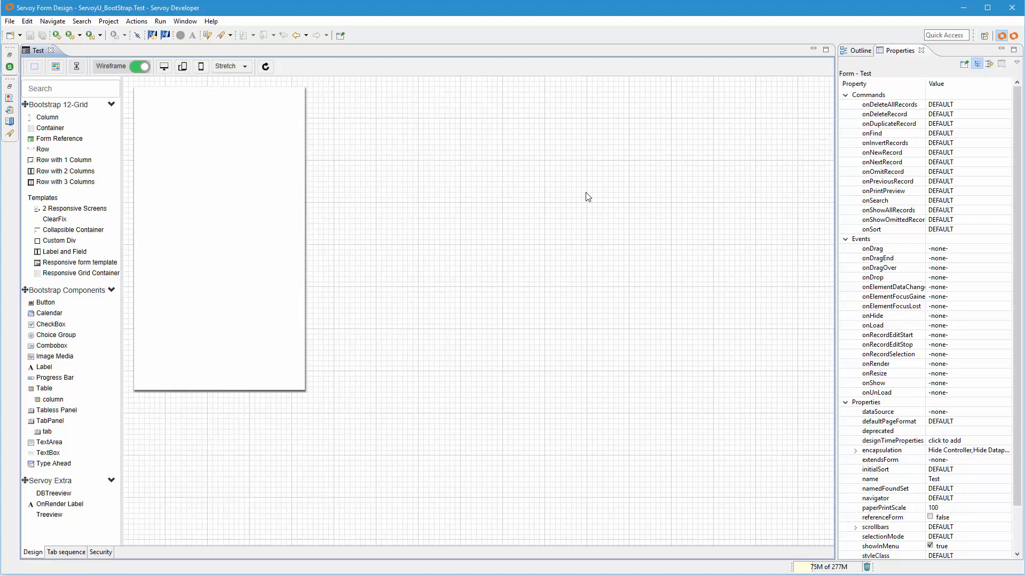
click(200, 70)
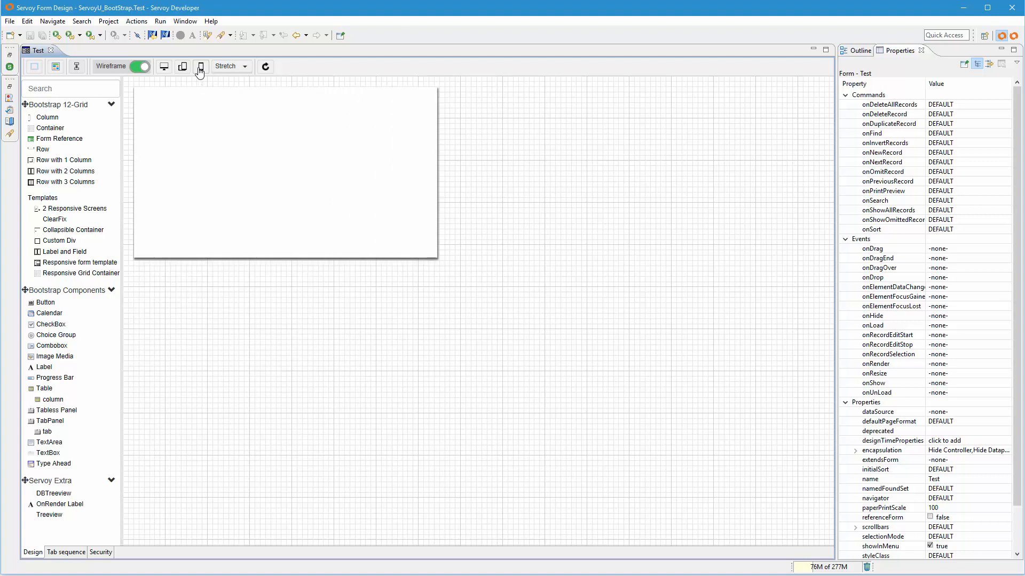
click(201, 70)
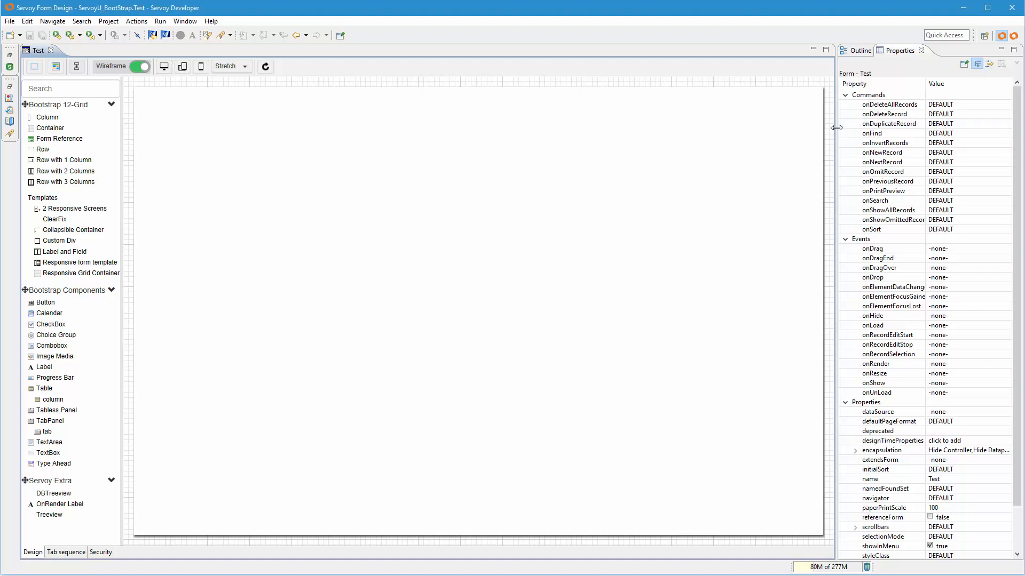
drag(836, 128, 560, 135)
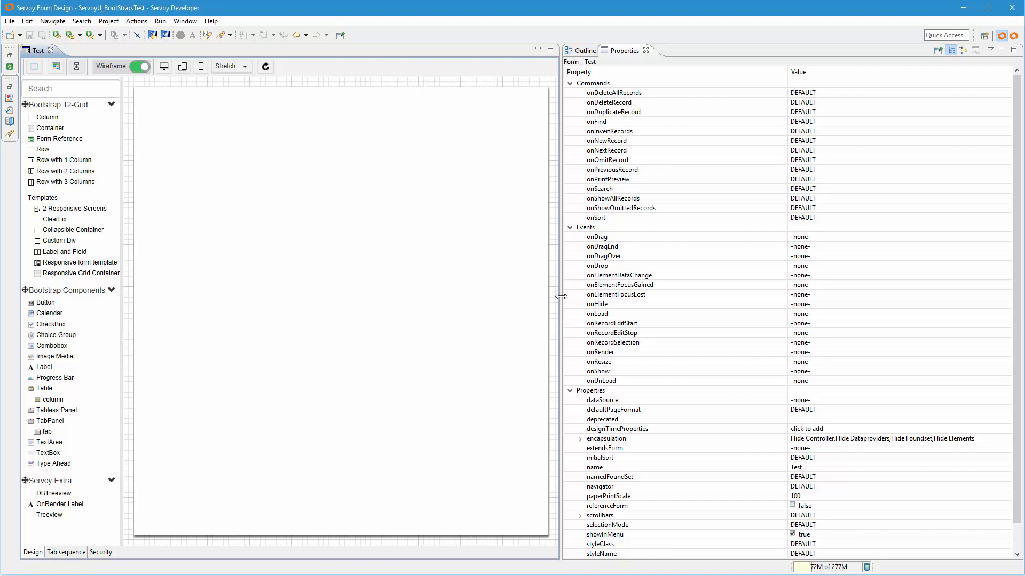
drag(561, 296, 833, 297)
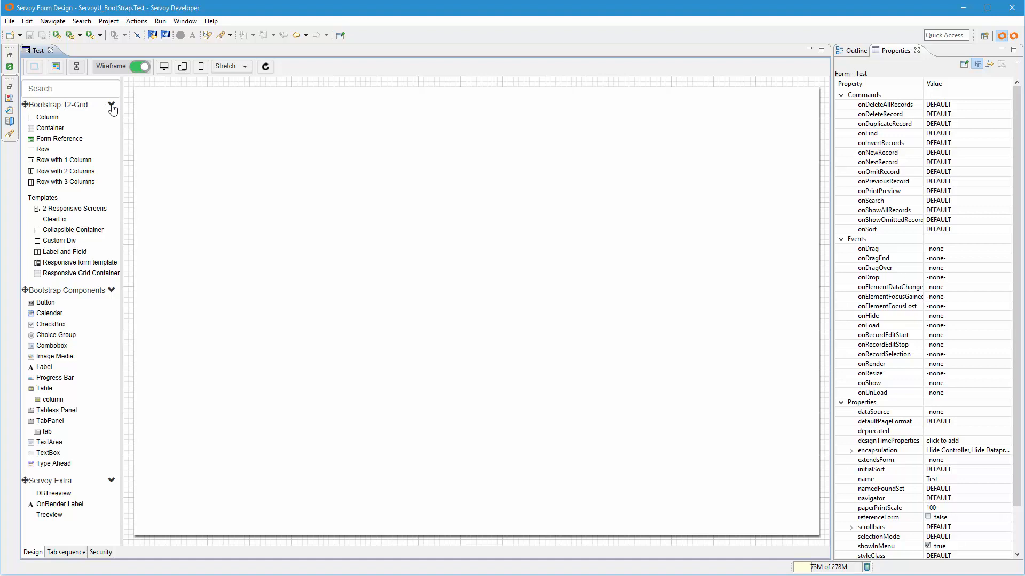
- Add a row at the start of the empty form and place a column inside it
drag(43, 150, 283, 134)
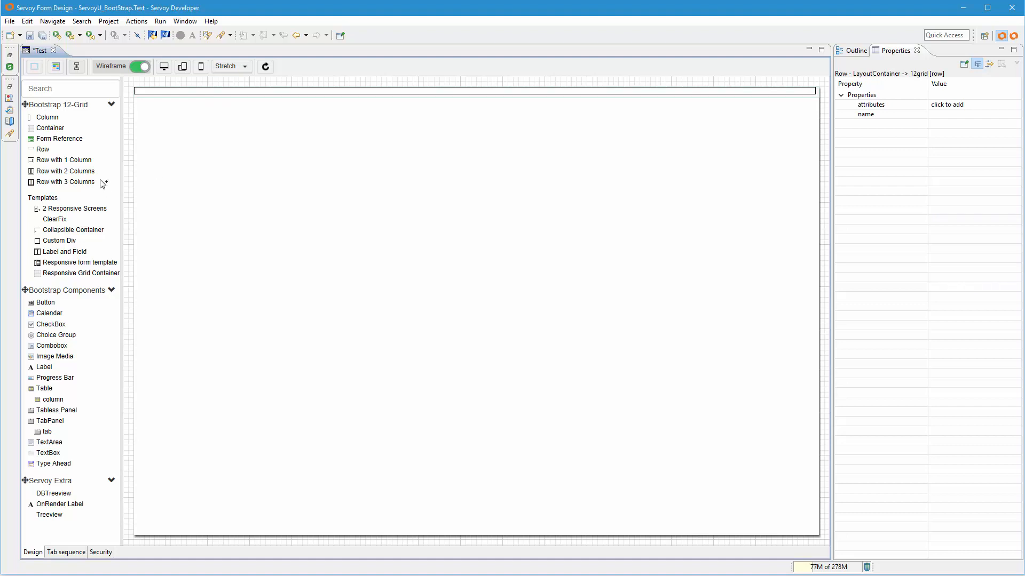
drag(46, 117, 187, 96)
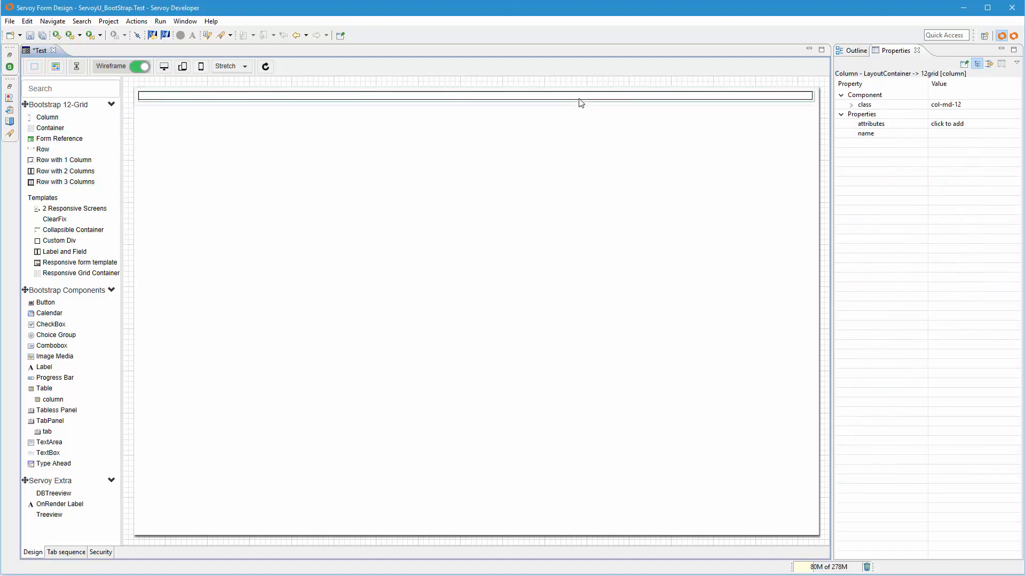
- Set the class of the new column to col-md-4
click(969, 107)
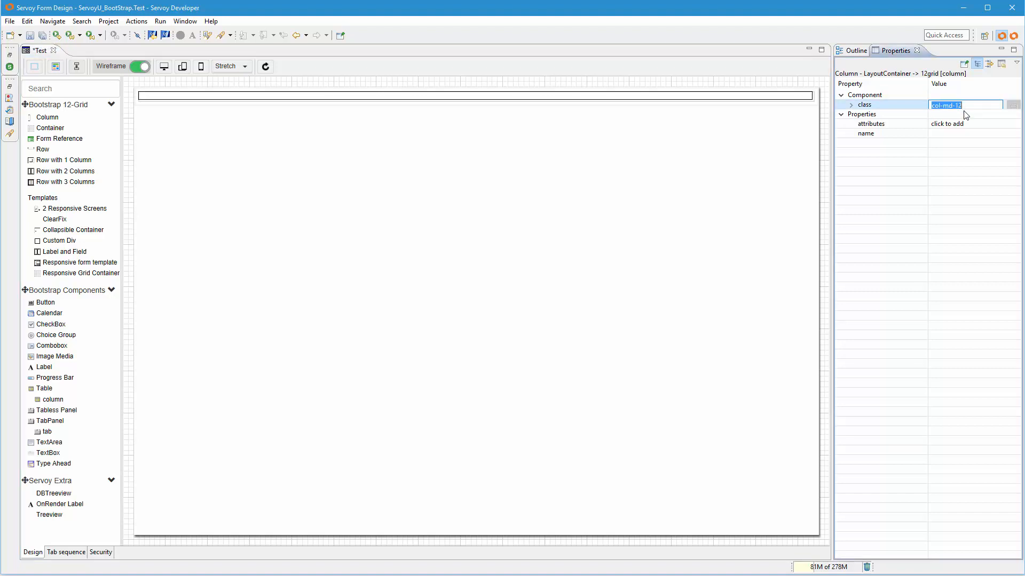
click(968, 106)
key(BackSpace)
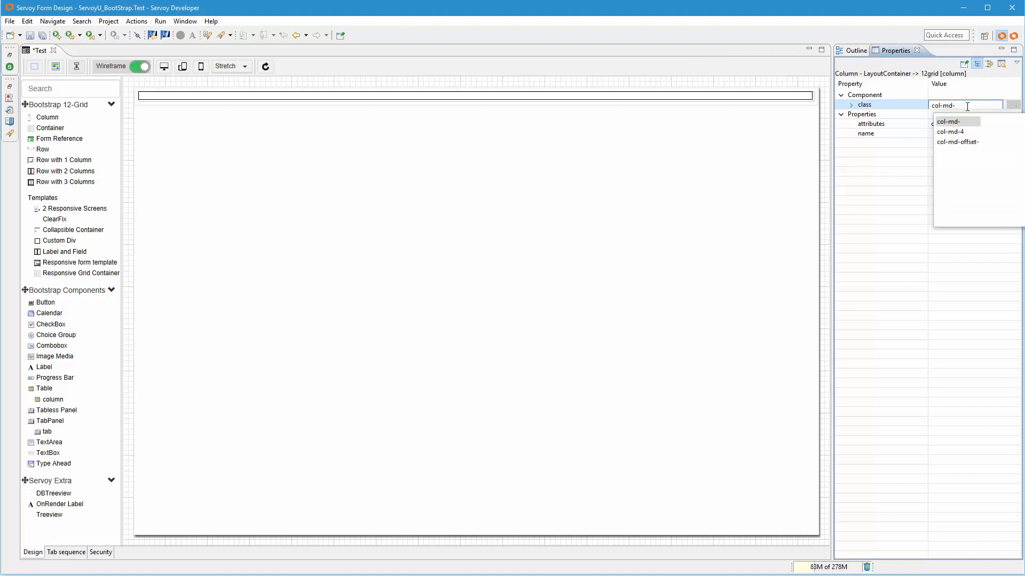
text(4)
key(Return)
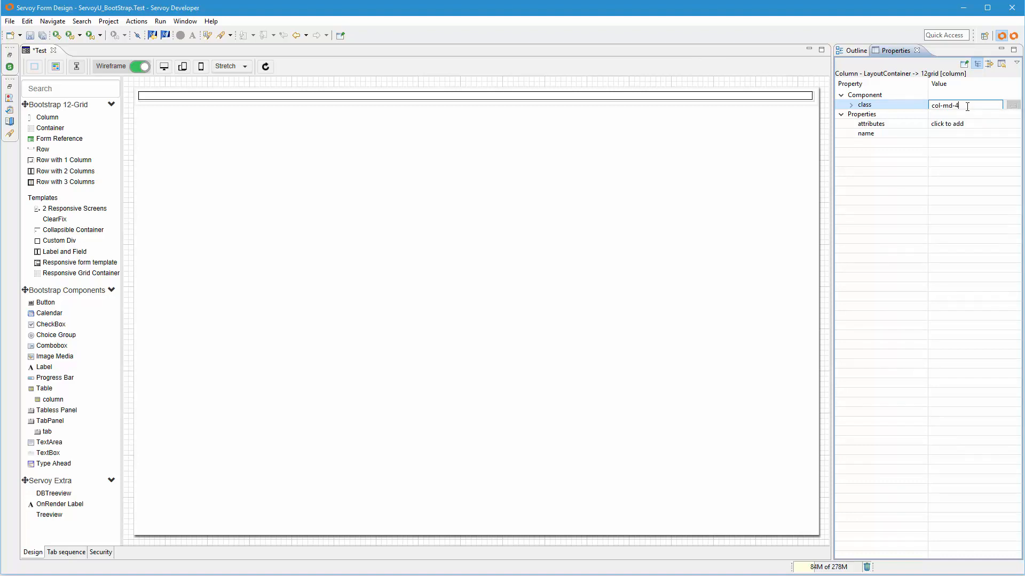
key(Return)
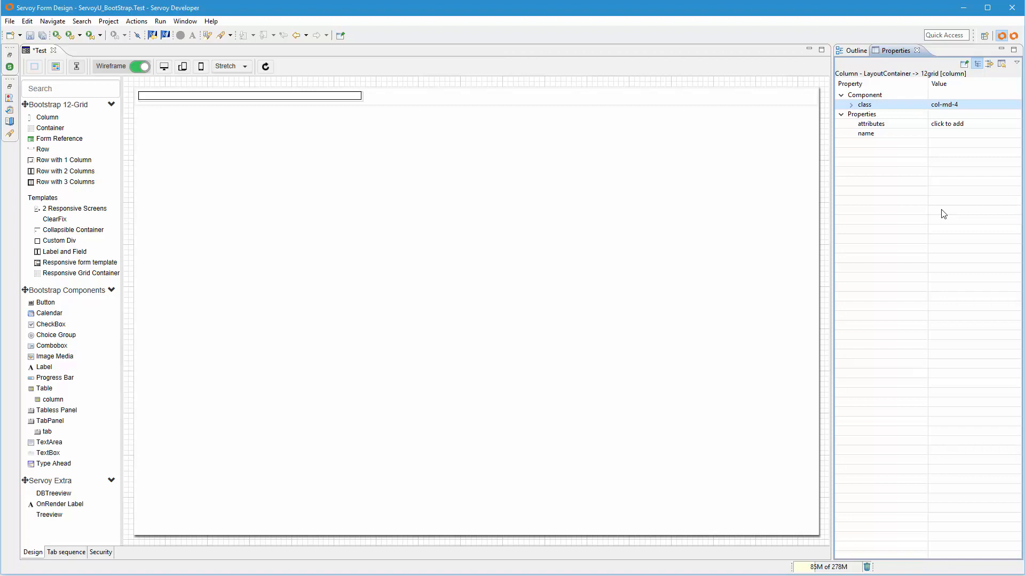
- Add a second column to the existing row through the form's element hierarchy
click(854, 51)
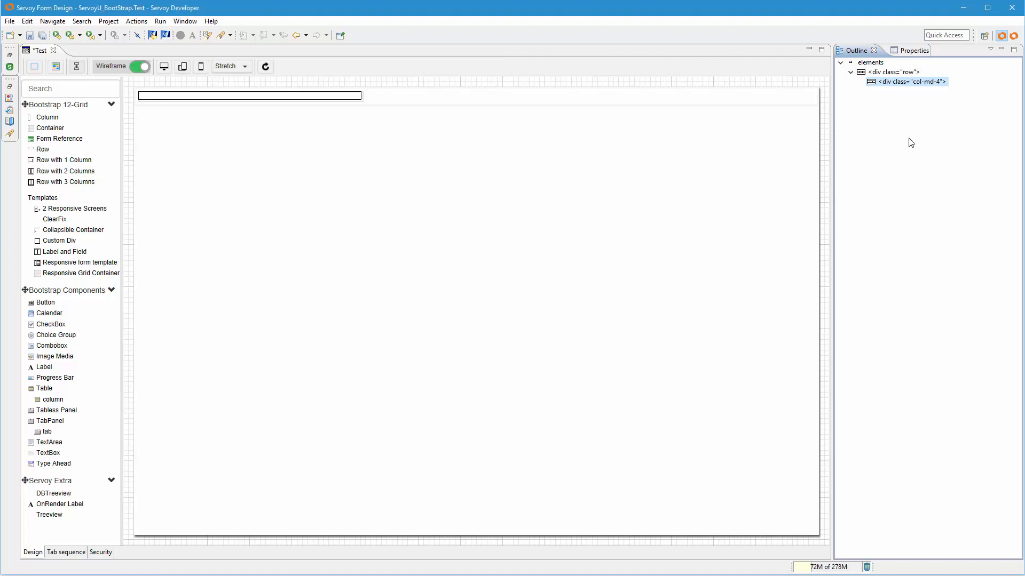
click(904, 74)
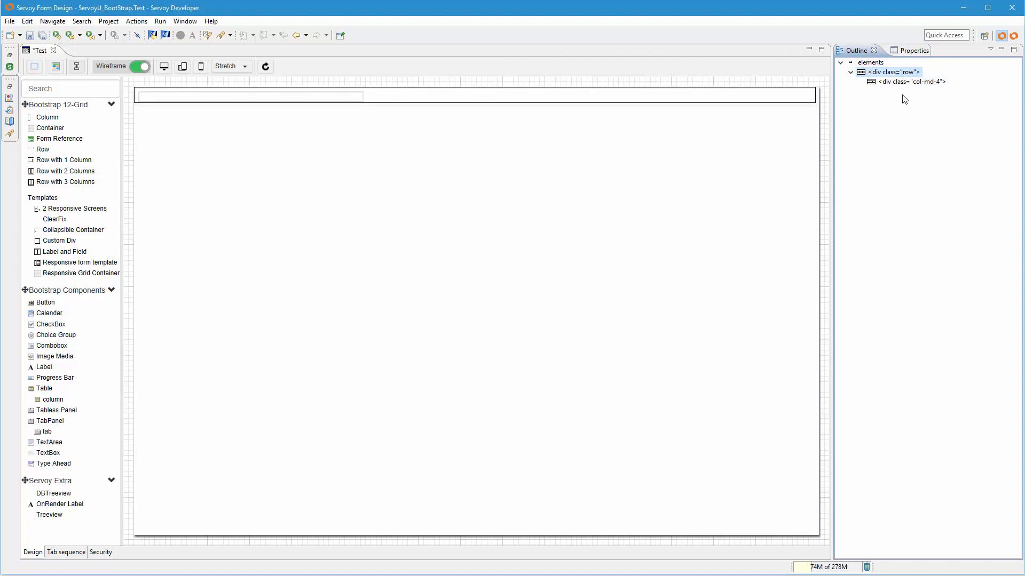
right_click(902, 74)
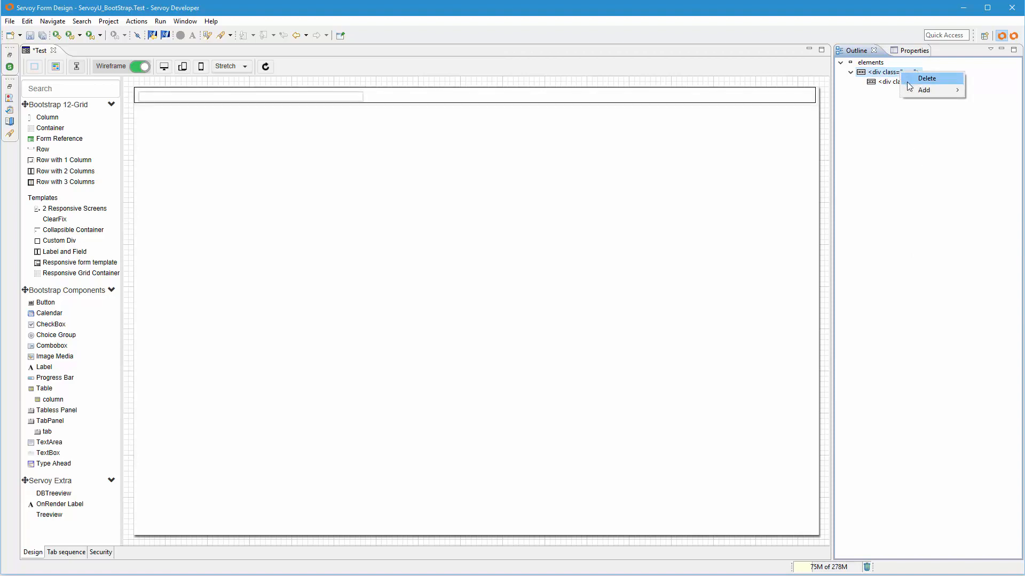
mouse_move(912, 89)
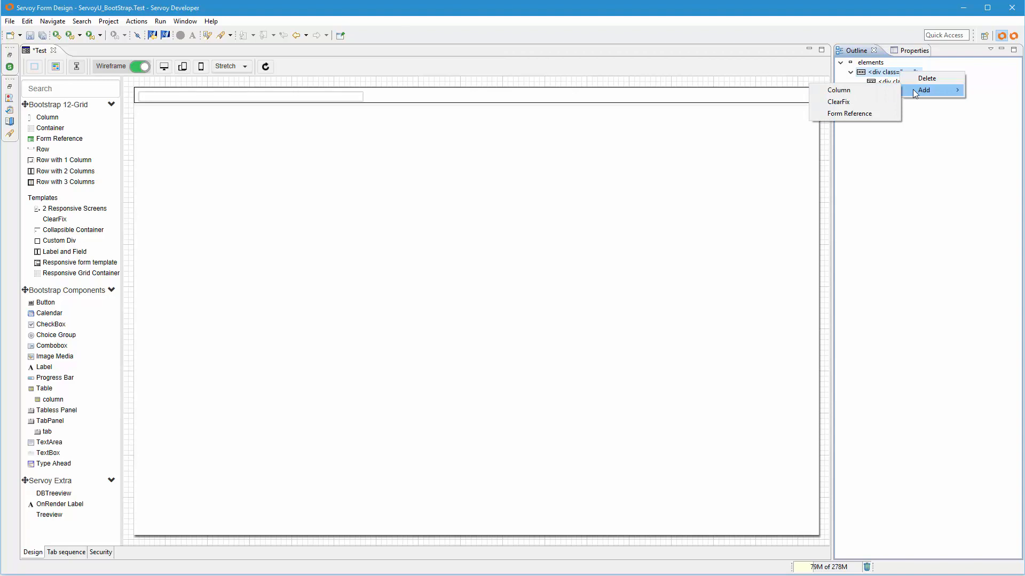
click(850, 91)
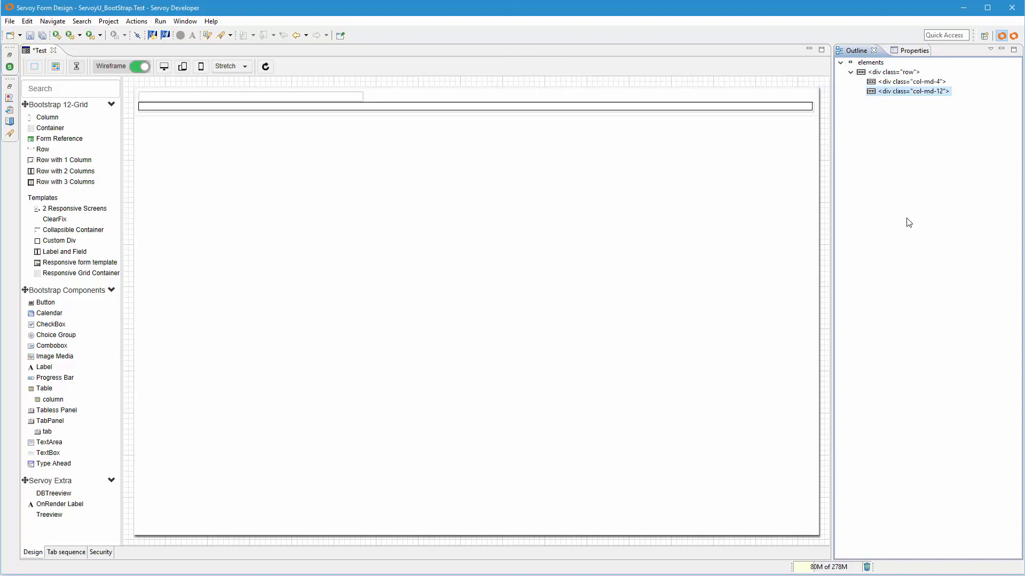
- Set the class of the second column to col-md-8
click(782, 110)
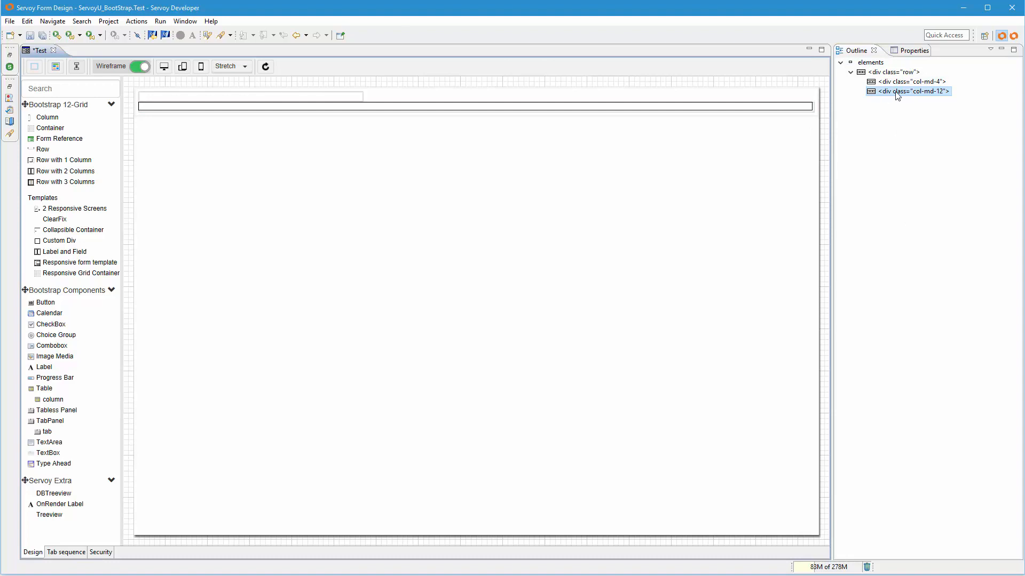
click(913, 52)
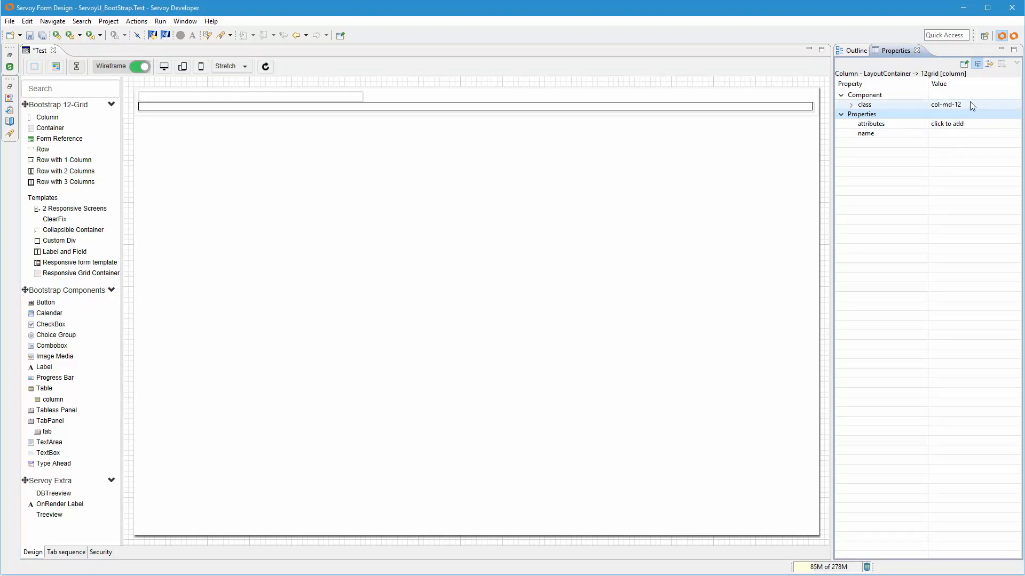
click(992, 95)
click(1013, 105)
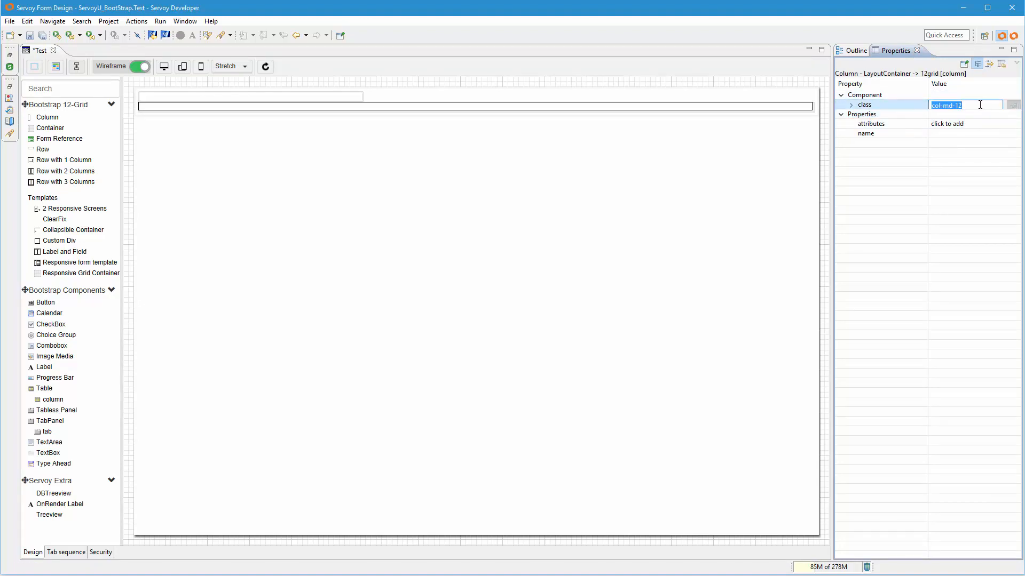
click(980, 105)
key(BackSpace)
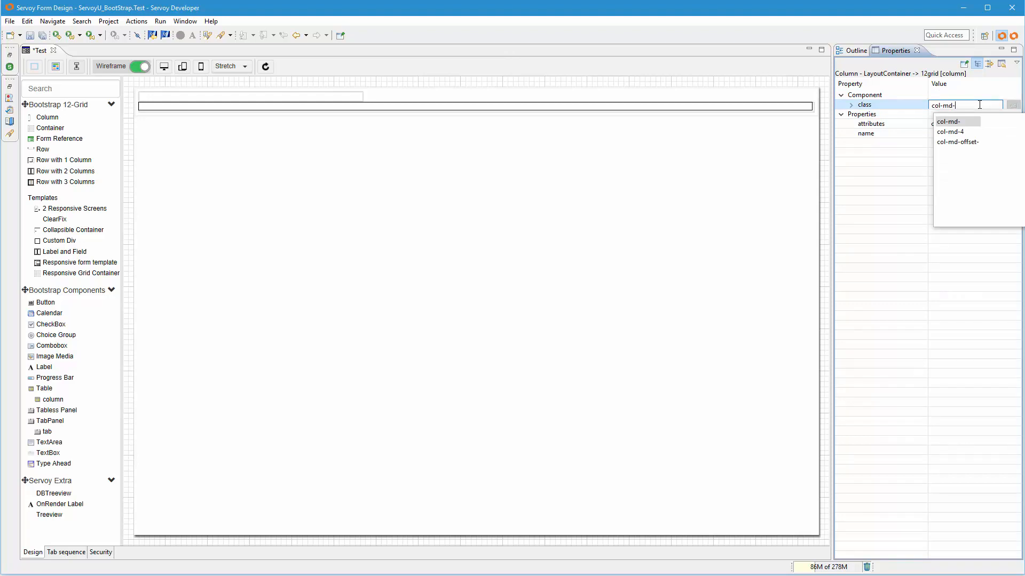
text(8)
key(Return)
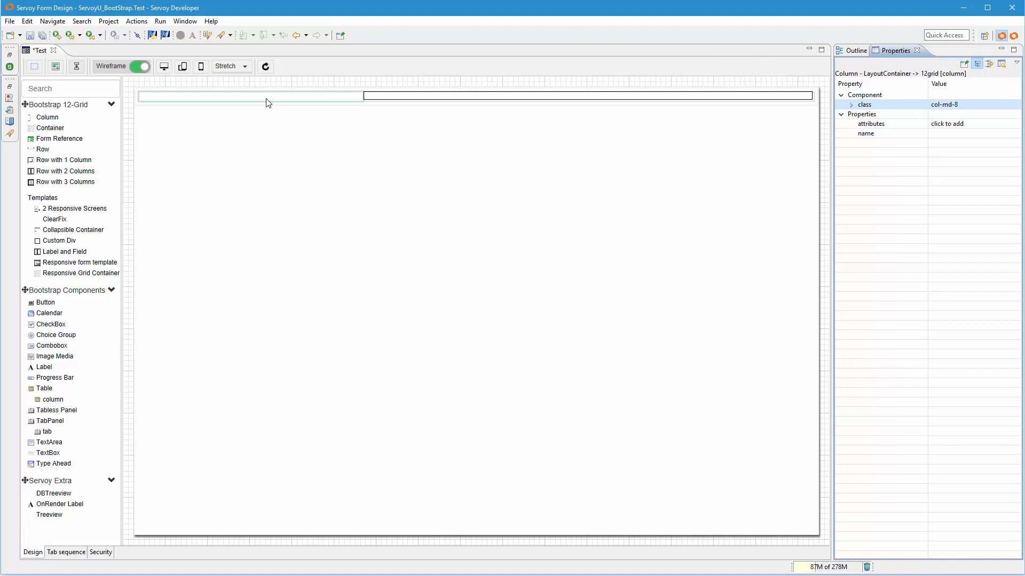
click(563, 369)
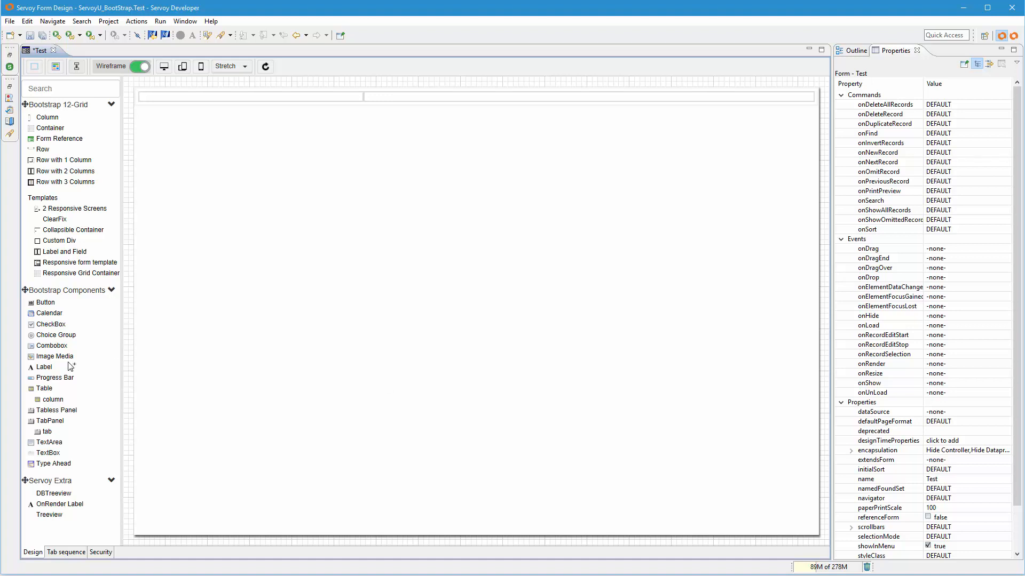
- Place a label in the col-md-4 column and set its text to "My Great App"
drag(45, 368, 176, 101)
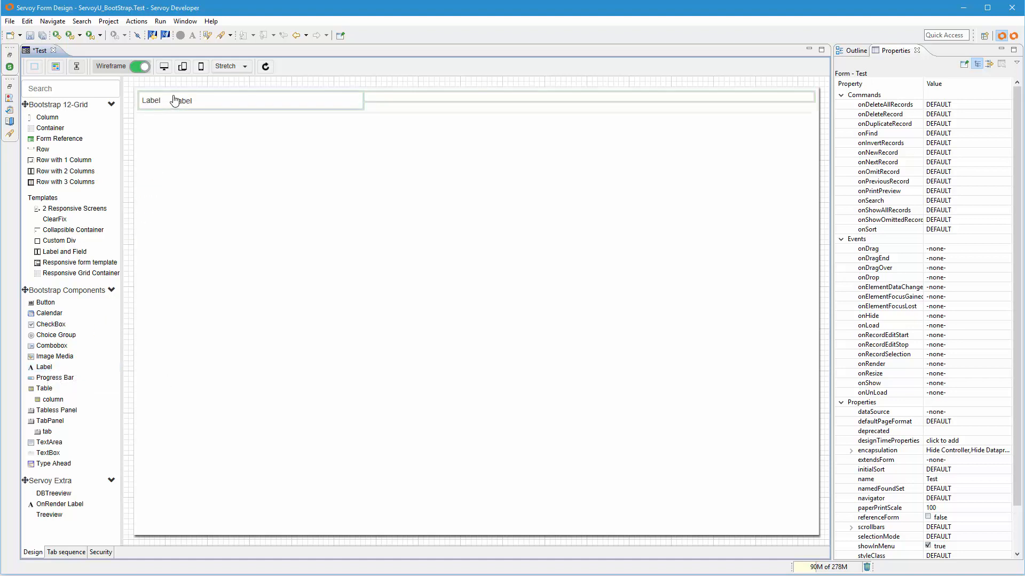
click(981, 134)
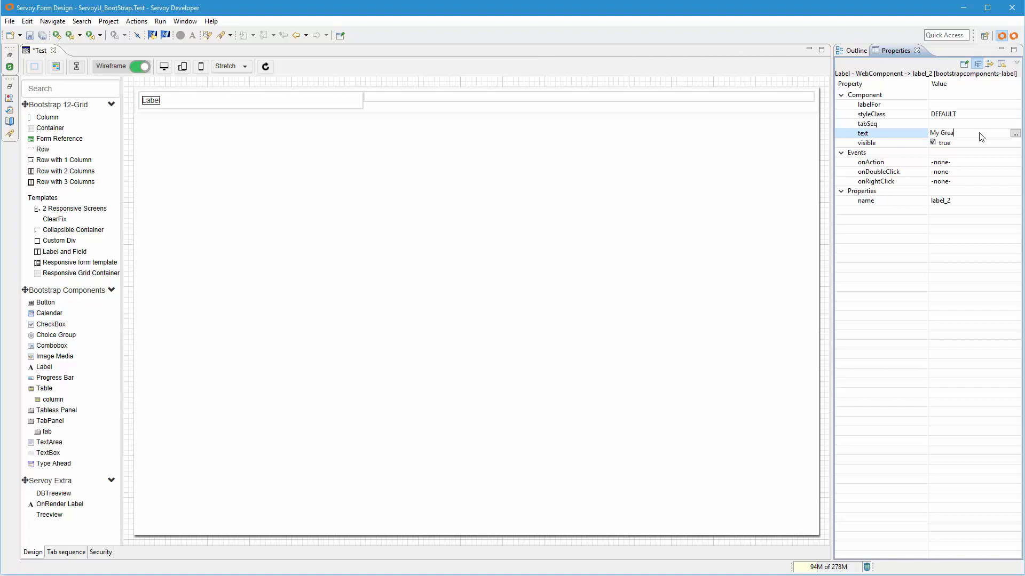
text(My Great App)
key(Return)
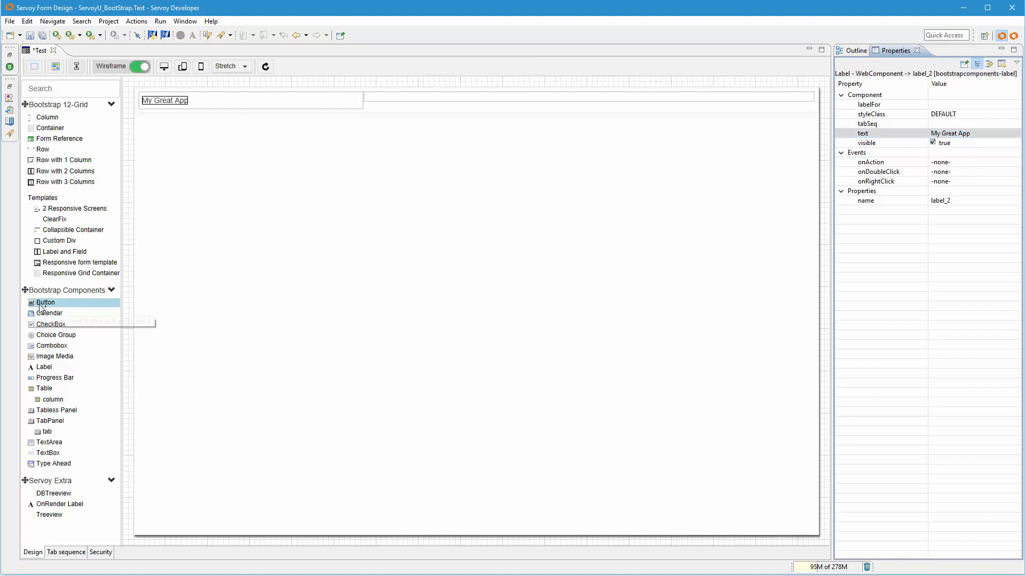
- Add two buttons to the col-md-8 column, inserting the second one as a bootstrapcomponents-button component through the element hierarchy
drag(45, 303, 399, 103)
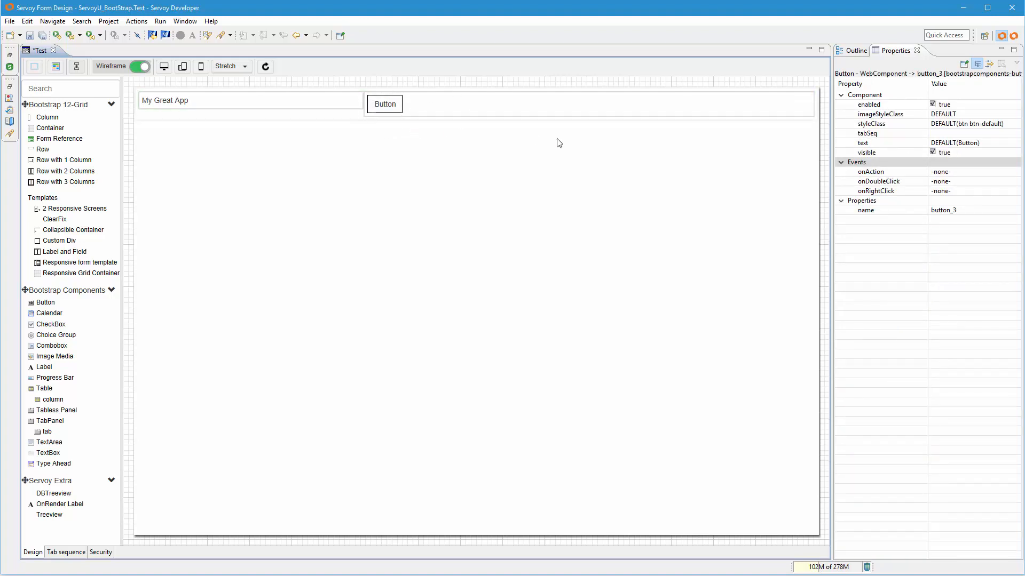
click(853, 51)
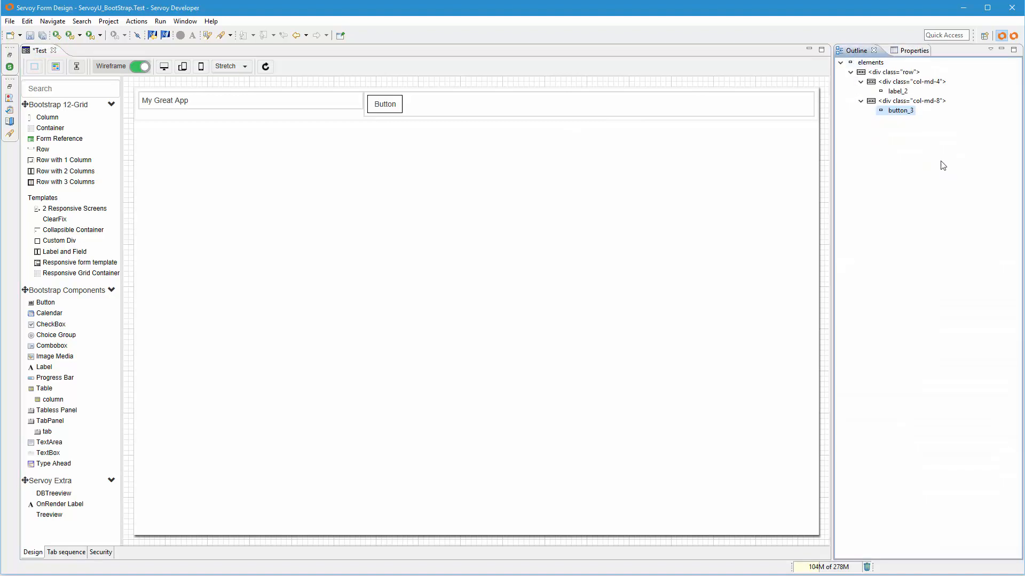
click(935, 104)
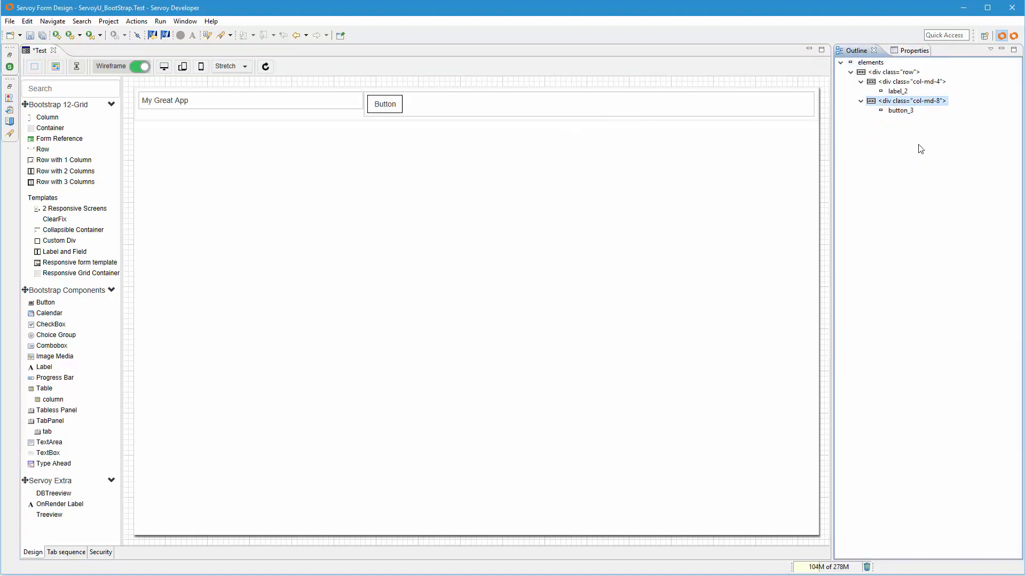
right_click(931, 103)
mouse_move(939, 116)
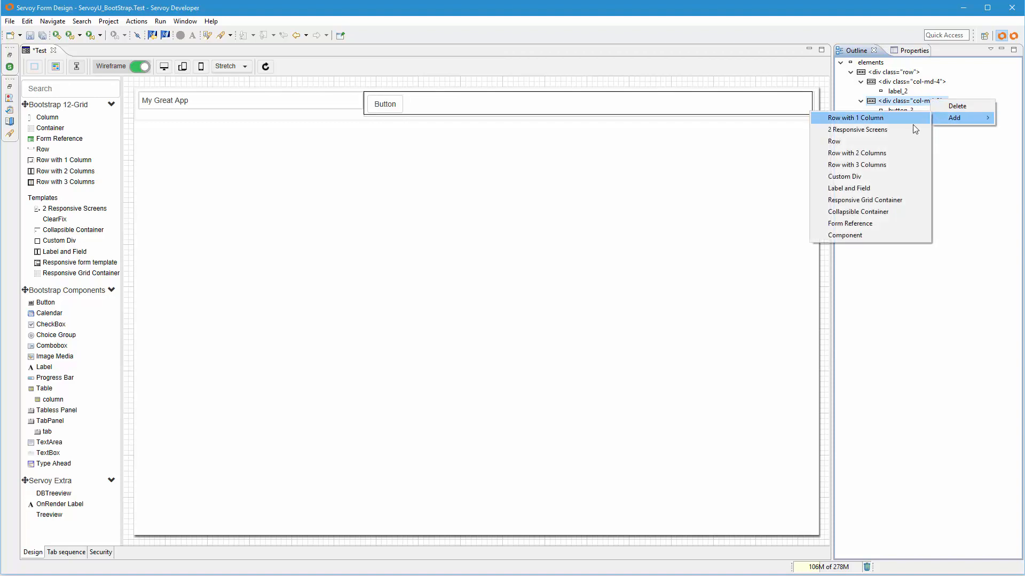
click(863, 234)
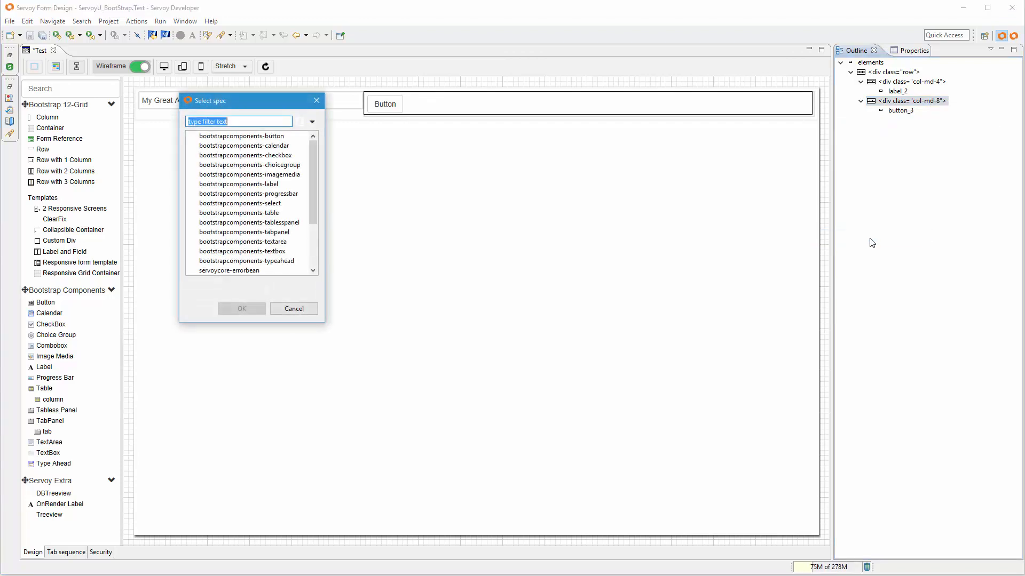
mouse_move(313, 178)
mouse_down()
mouse_move(314, 209)
mouse_move(318, 167)
mouse_up()
click(278, 137)
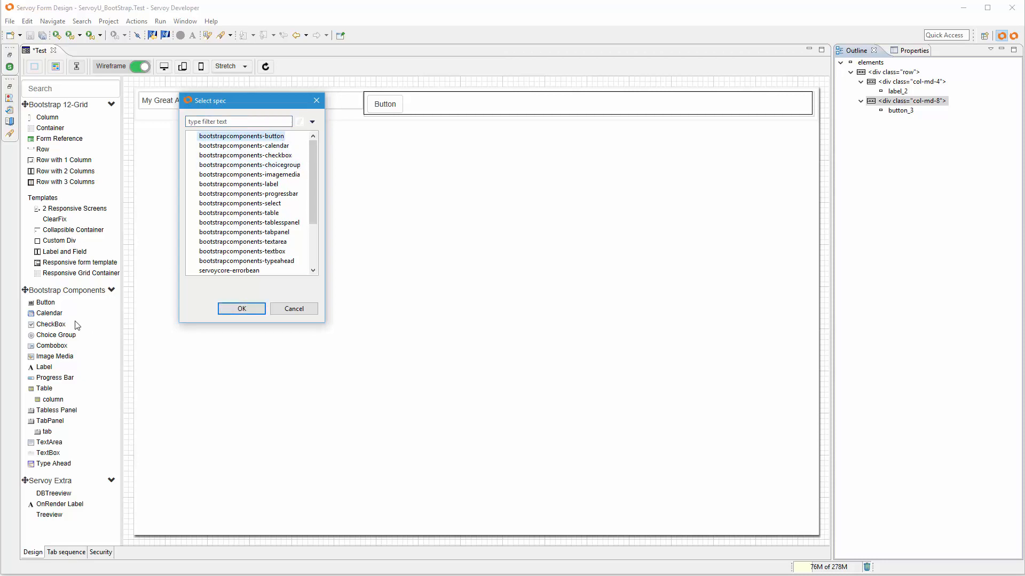
click(241, 309)
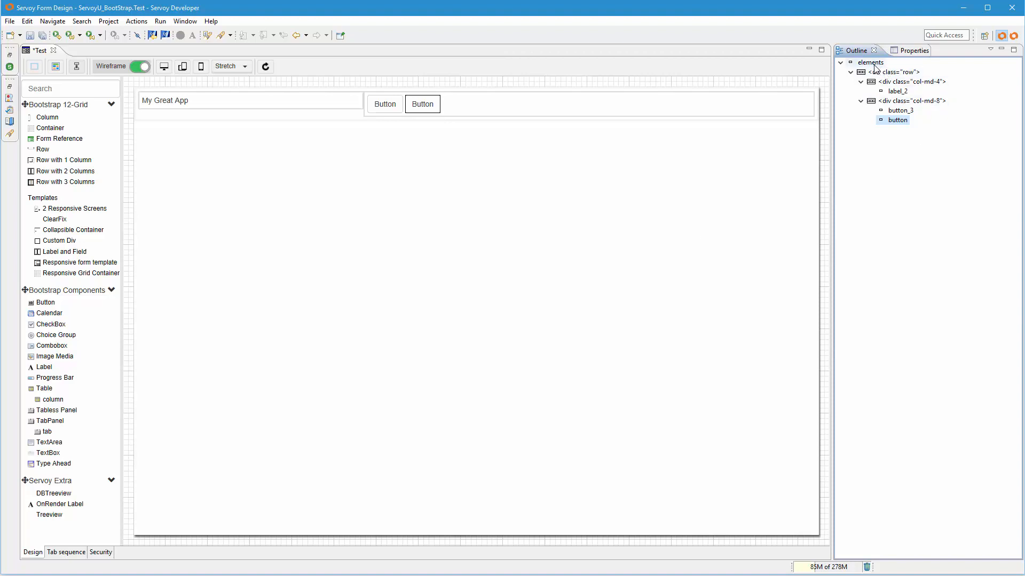
- Add a Row with 3 Columns to the form's root elements, below the existing row
right_click(876, 64)
mouse_move(894, 75)
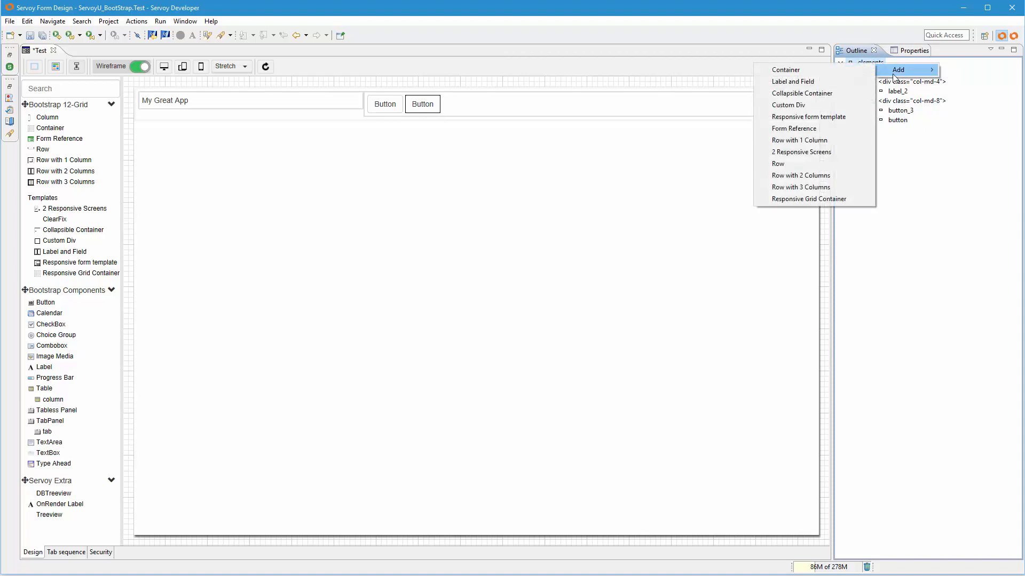
click(848, 188)
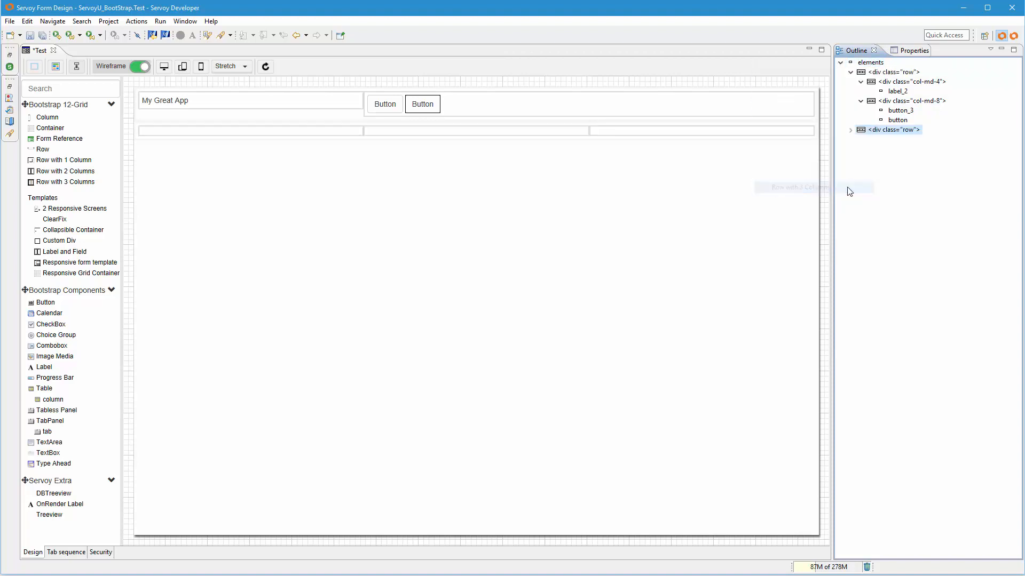
click(345, 135)
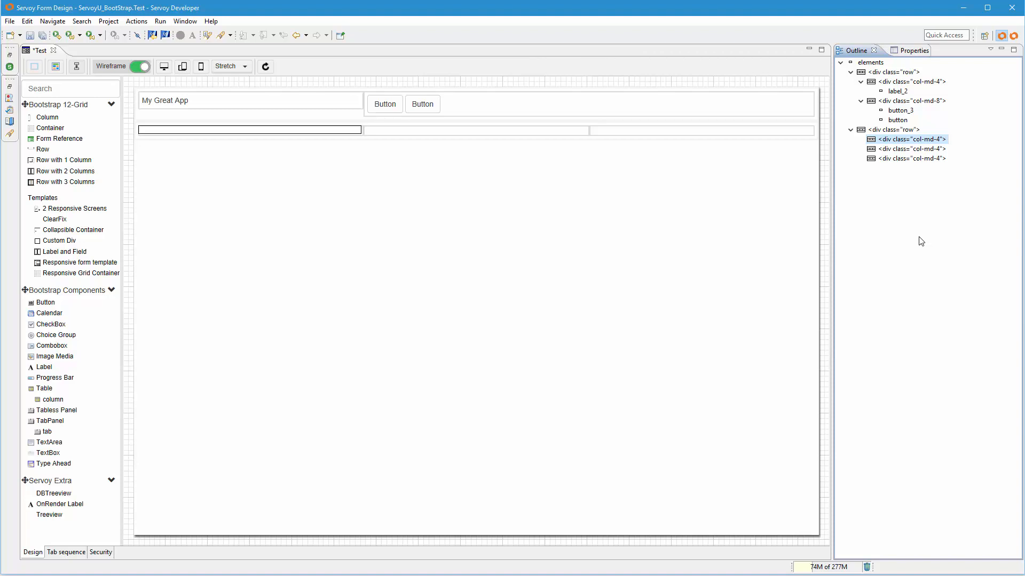
- Preview the form layout at tablet size and at phone size in both landscape and portrait orientation
click(182, 73)
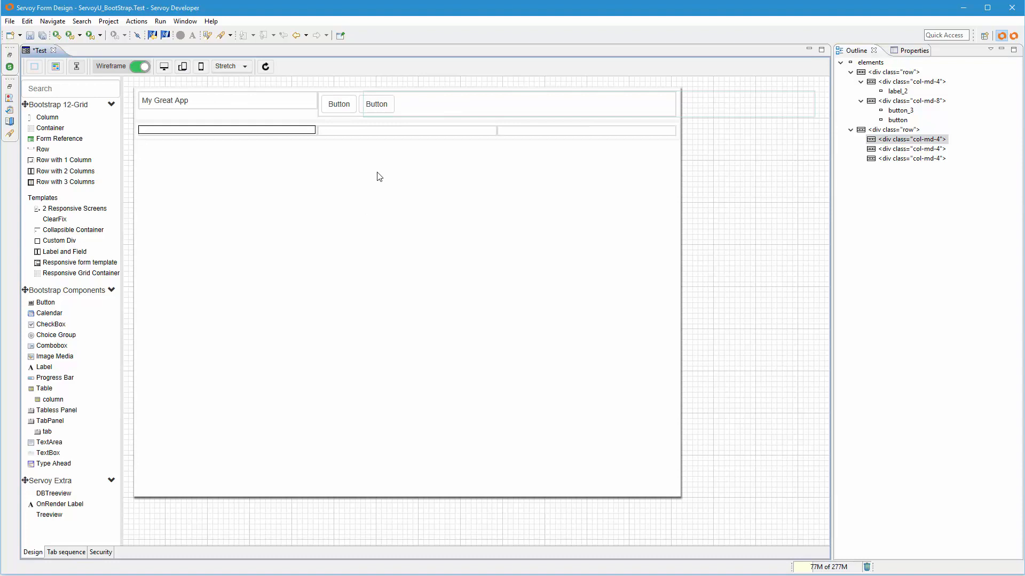
click(201, 68)
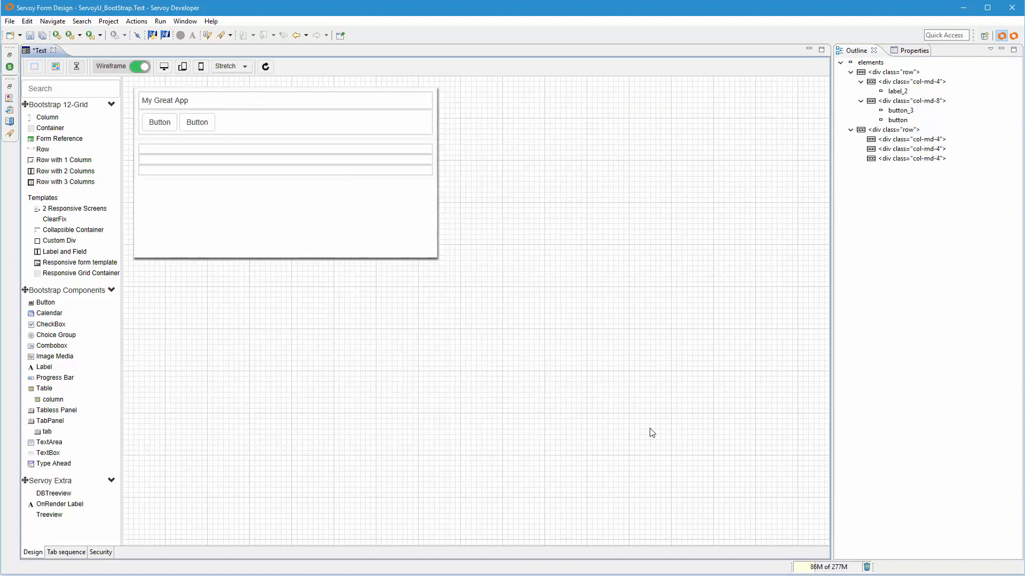
click(201, 66)
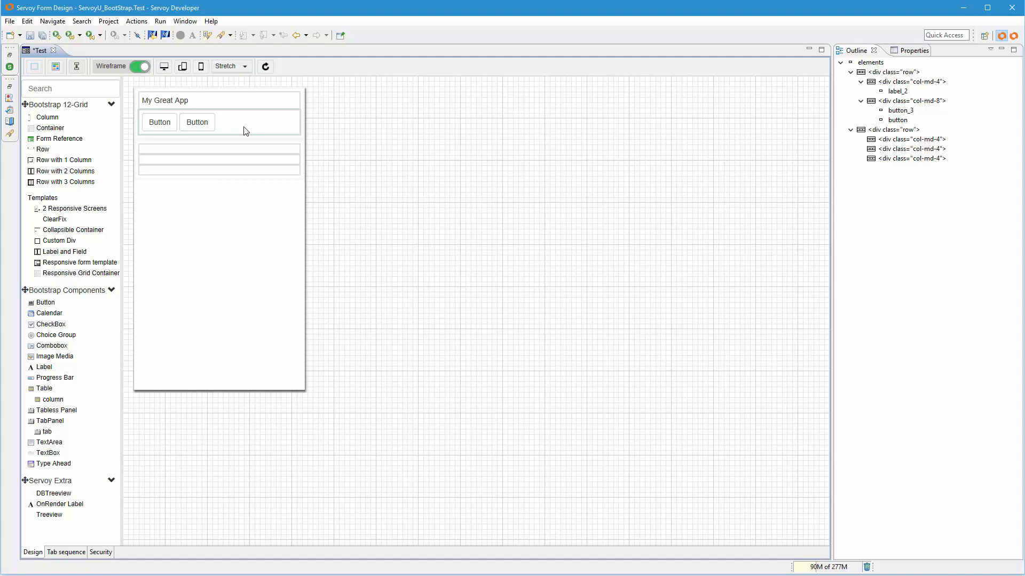
- Set the class of the column holding the "My Great App" label to col-xs-4
click(935, 81)
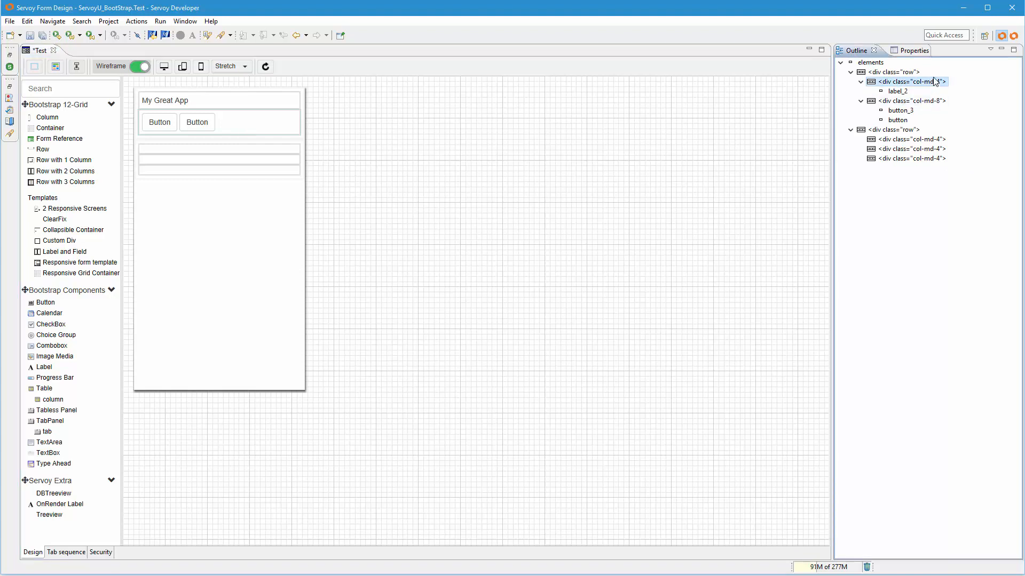
click(913, 50)
click(950, 104)
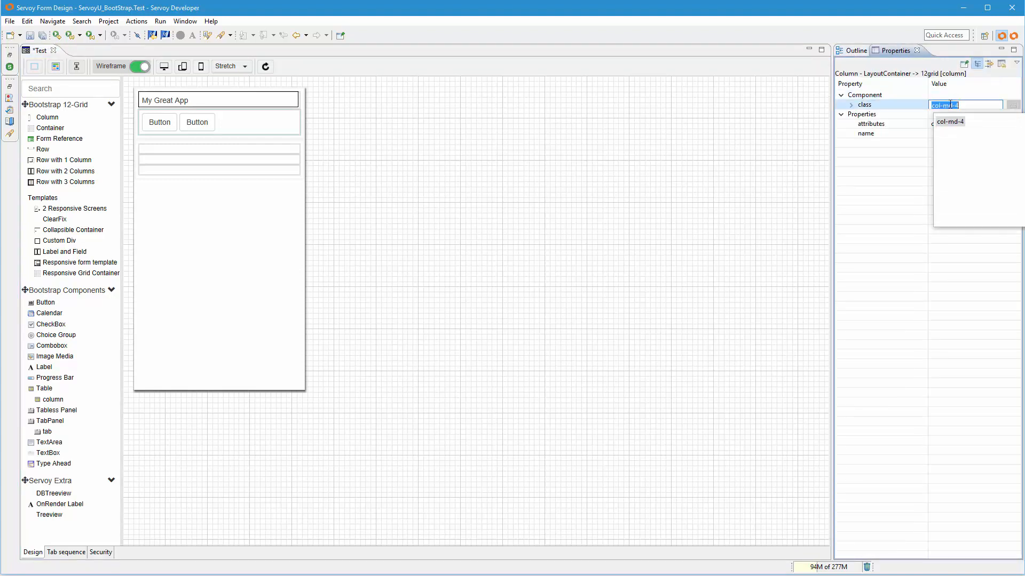
click(950, 105)
key(BackSpace)
key(BackSpace)
text(xs)
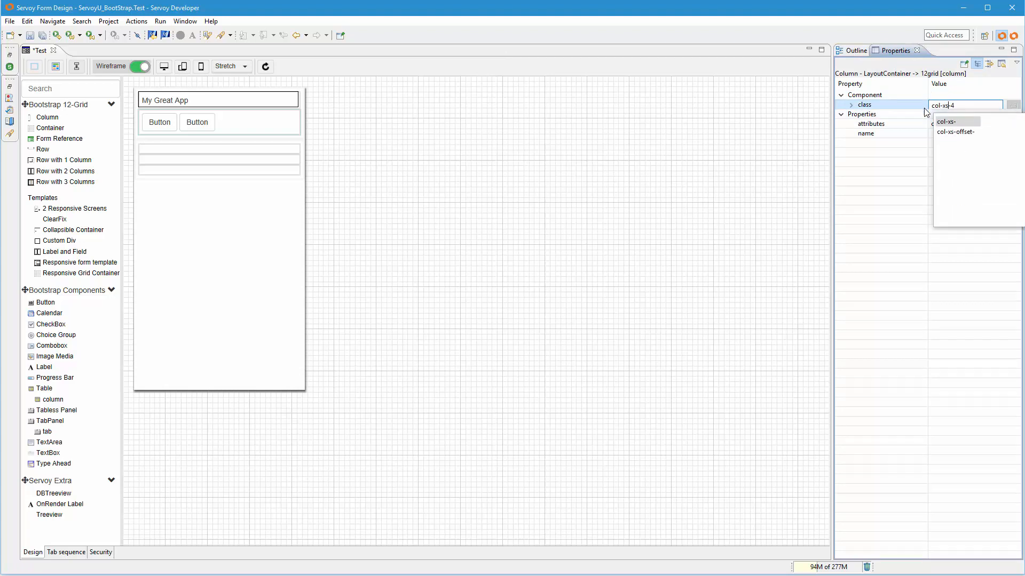
key(Return)
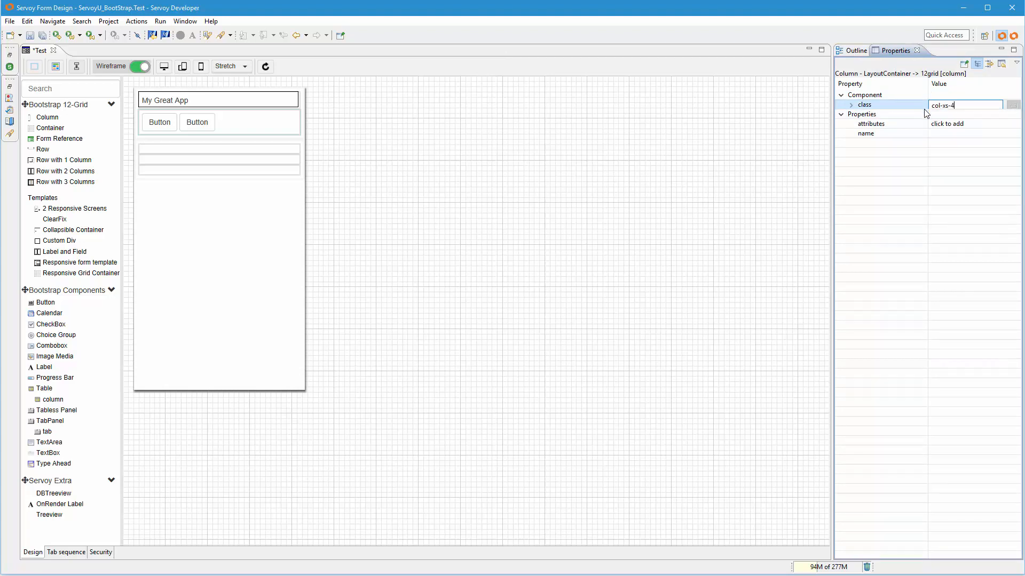
text(4)
key(Return)
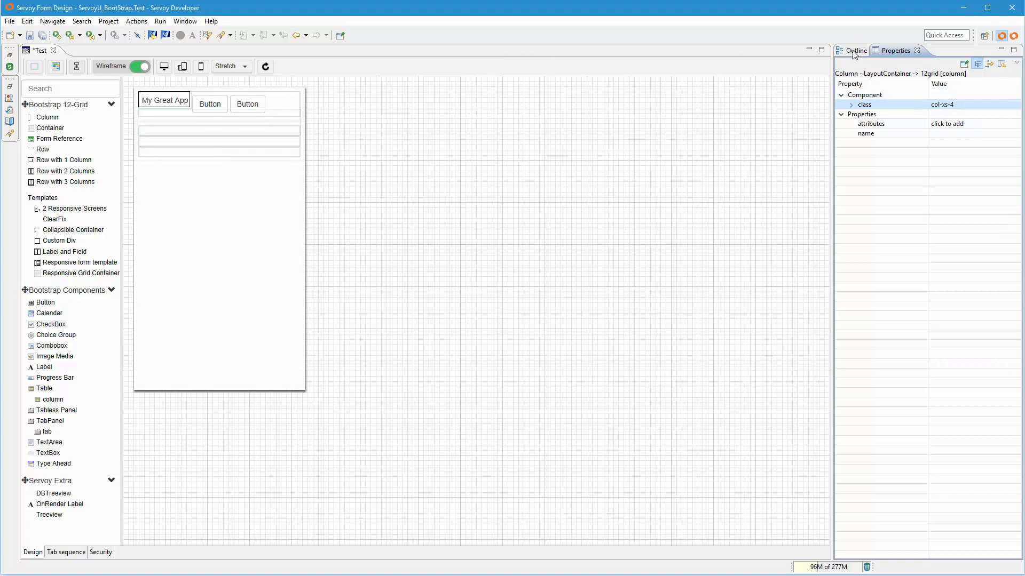
- Set the class of the column holding the two buttons to col-xs-8
click(854, 51)
click(905, 101)
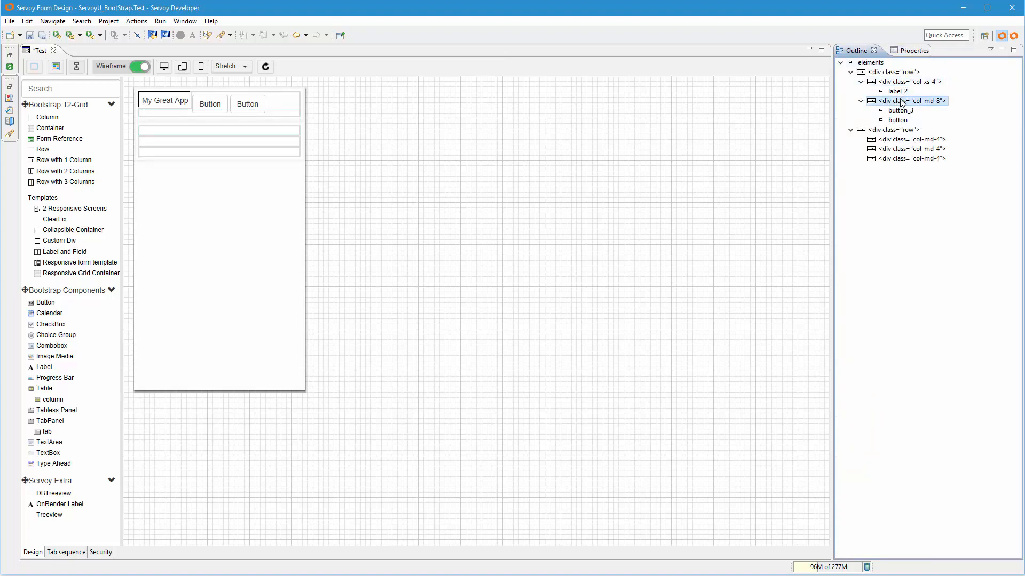
click(913, 51)
click(950, 105)
click(951, 105)
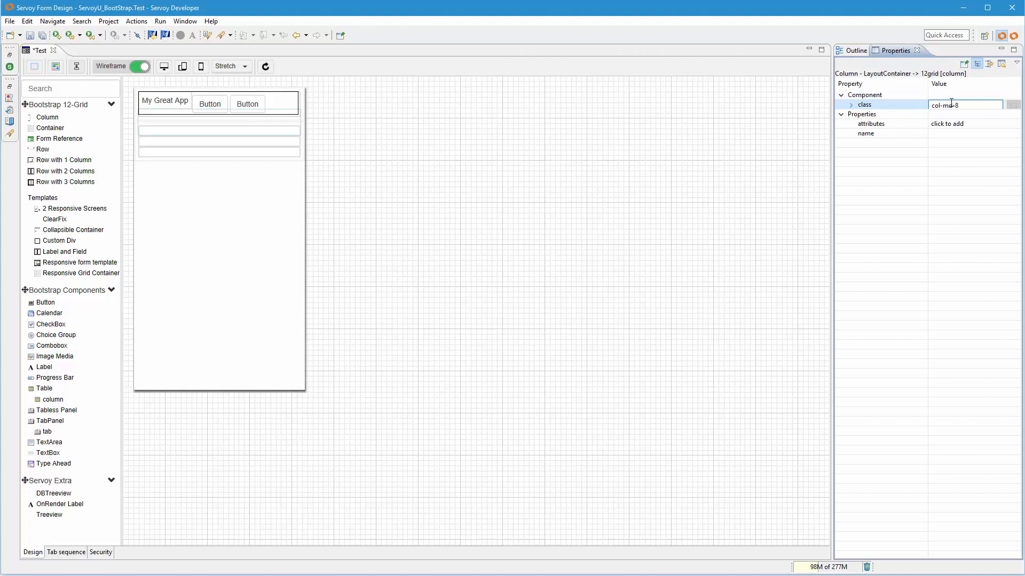
key(BackSpace)
key(BackSpace)
text(xs)
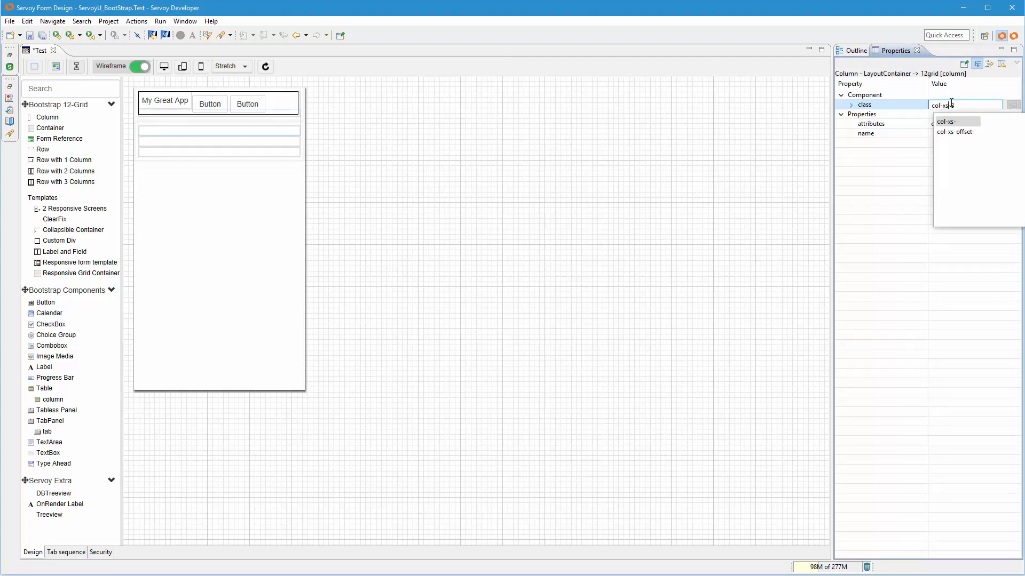
key(Return)
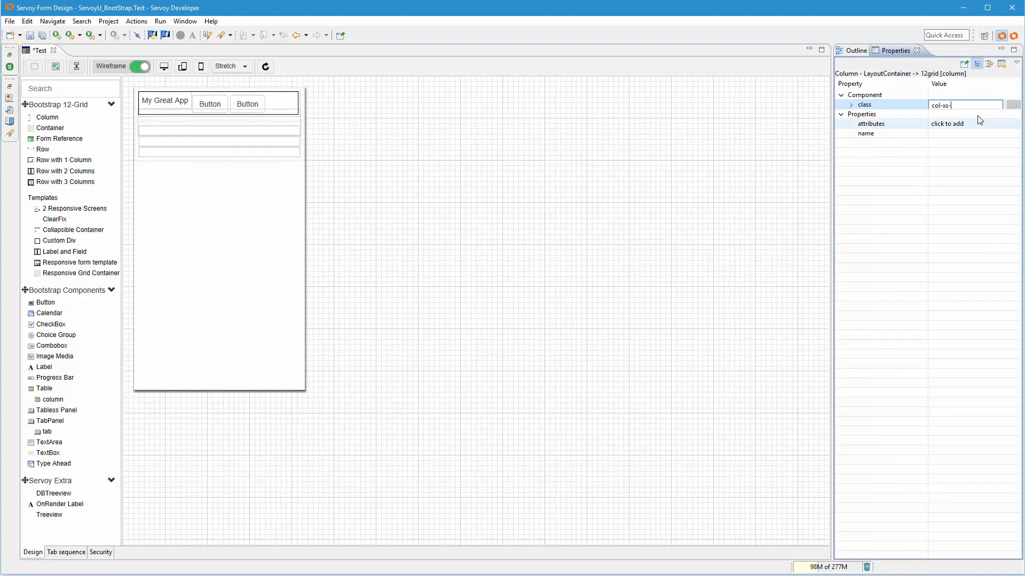
text(8)
key(Return)
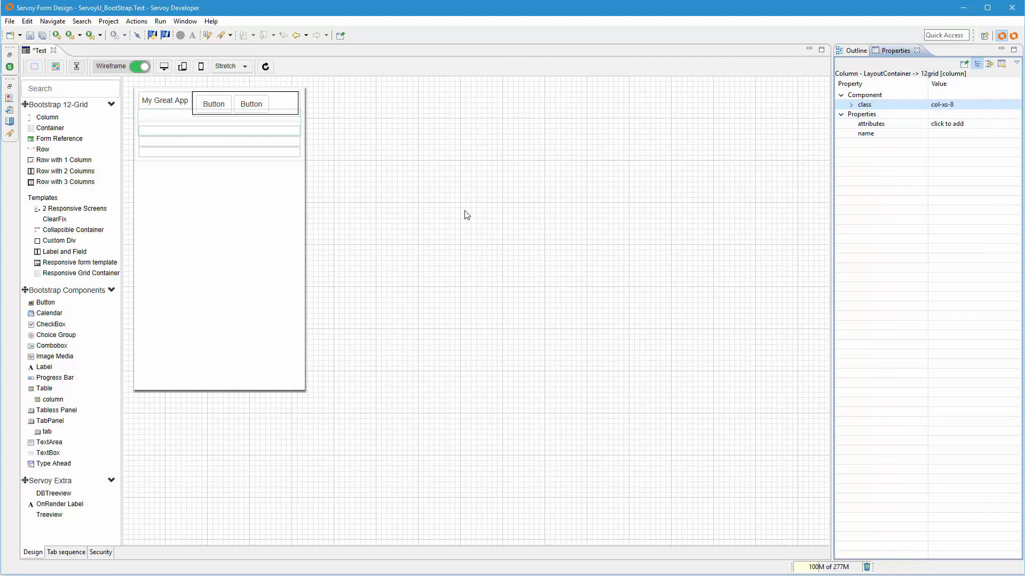
- Compare the form layout at desktop, tablet and phone sizes
click(164, 67)
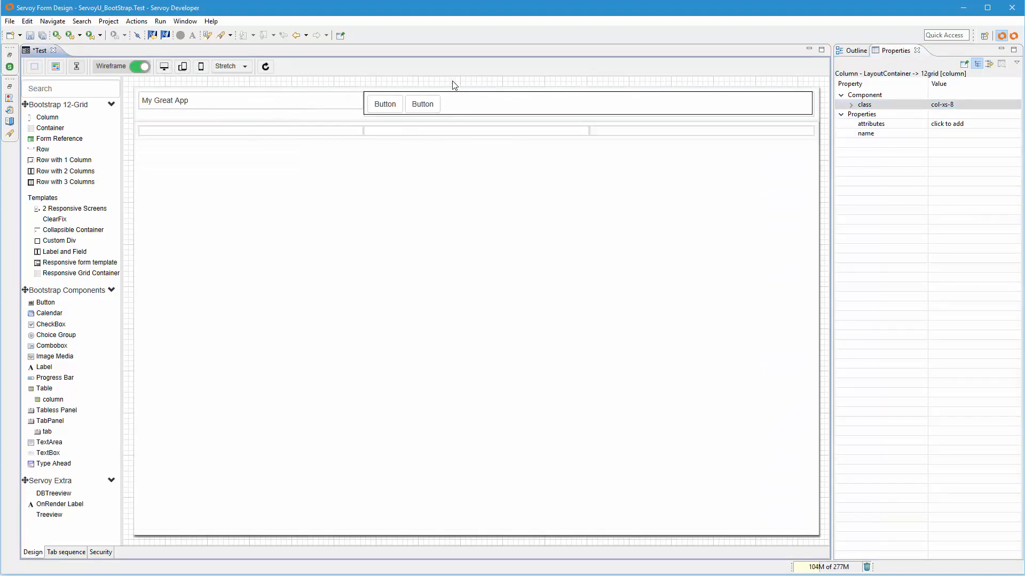
click(181, 69)
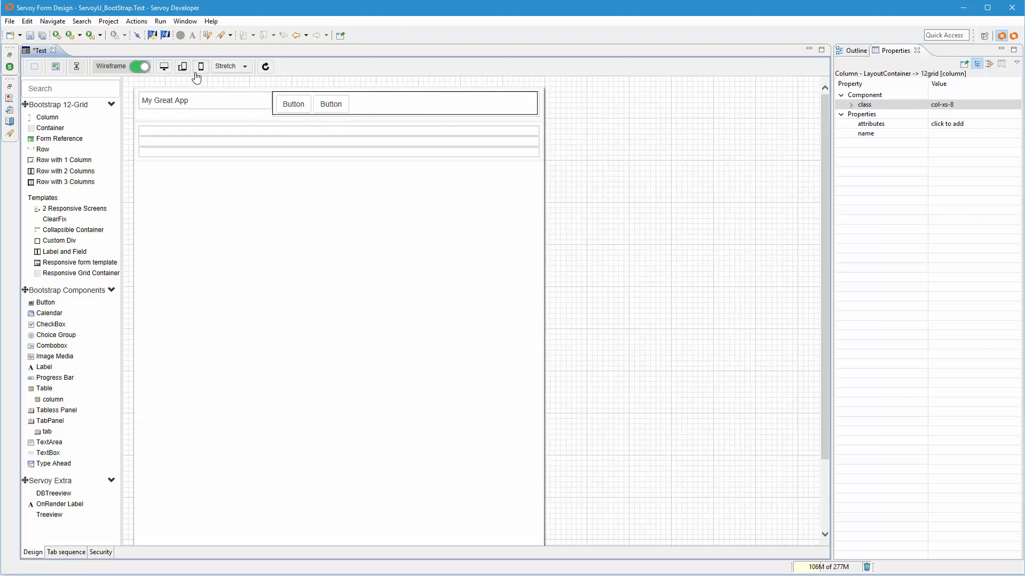
click(200, 68)
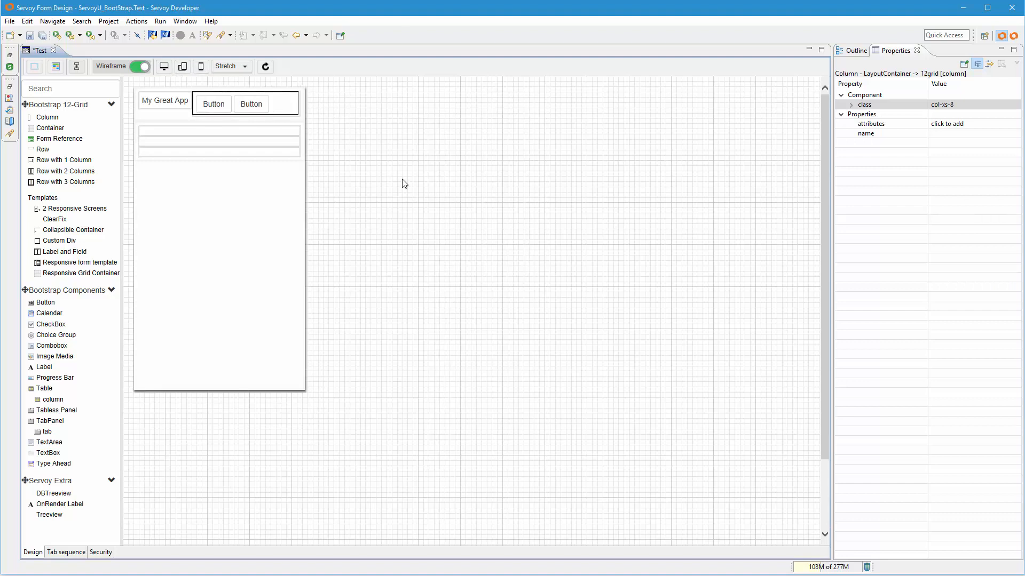
click(384, 173)
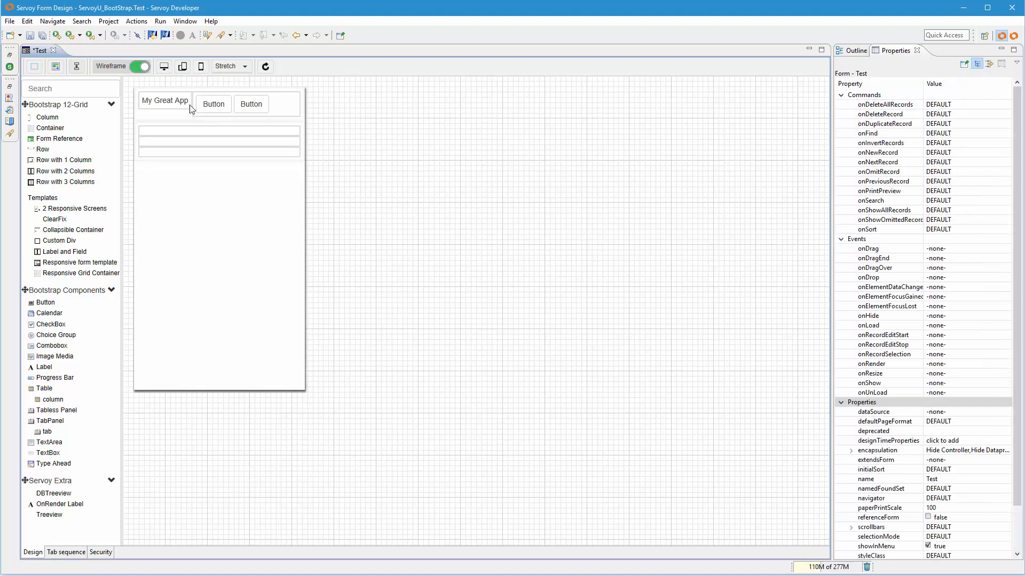
drag(352, 177, 297, 182)
- Change the class of the column holding the two buttons back to col-md-8
drag(297, 178, 285, 112)
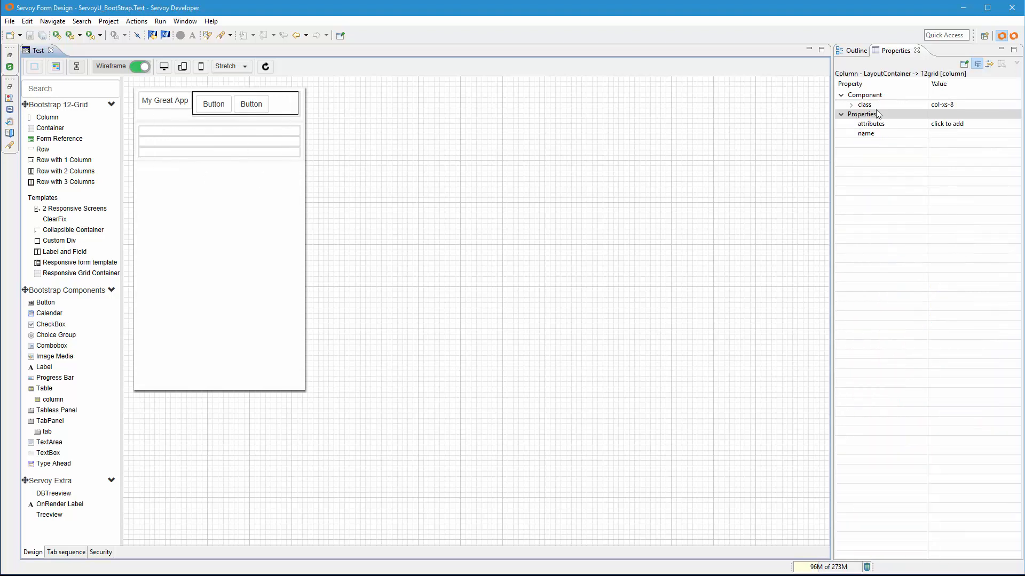
click(949, 105)
key(BackSpace)
key(BackSpace)
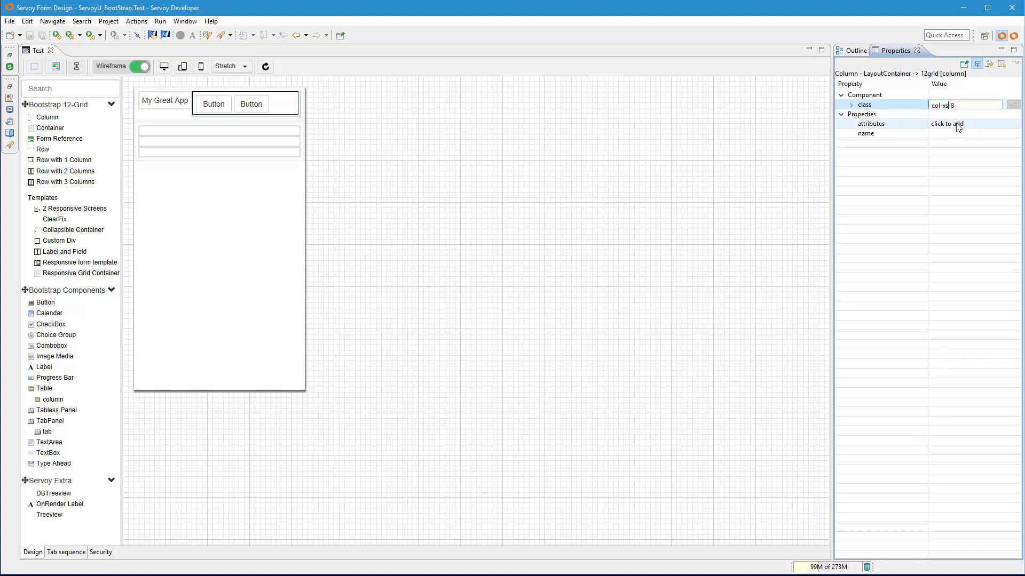
text(md)
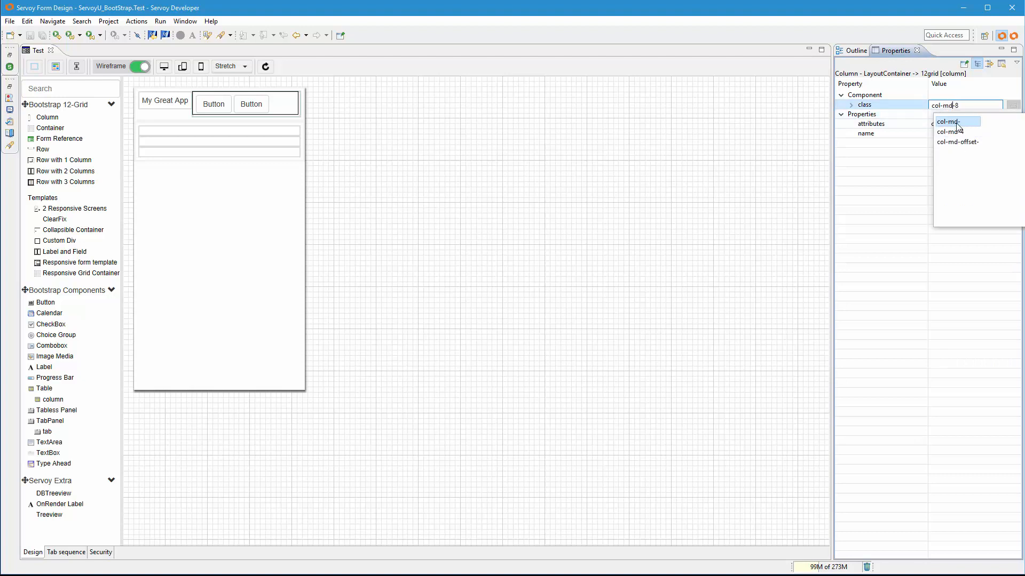
key(Return)
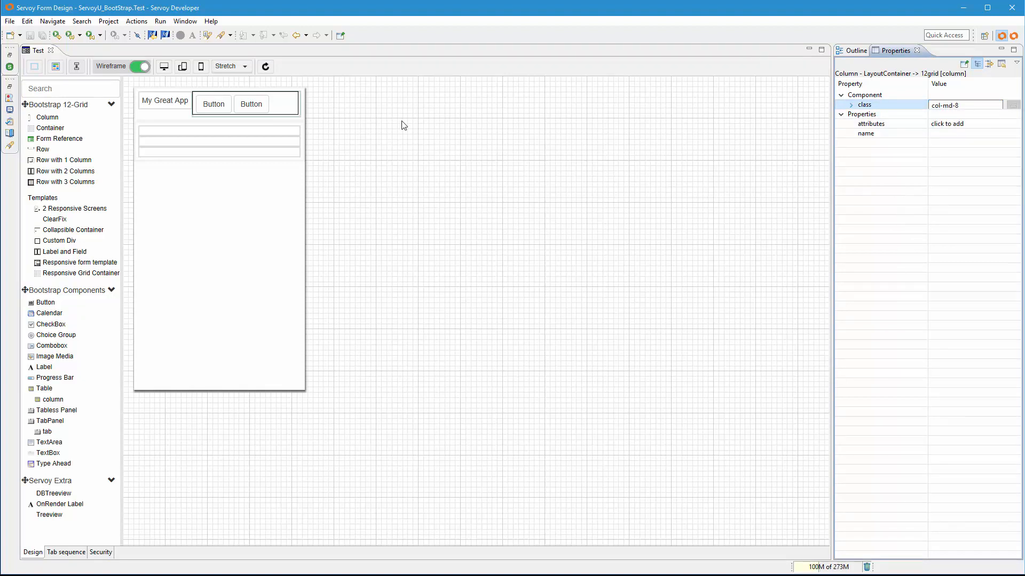
- Change the class of the column holding the "My Great App" label back to col-md-4
click(857, 51)
click(907, 81)
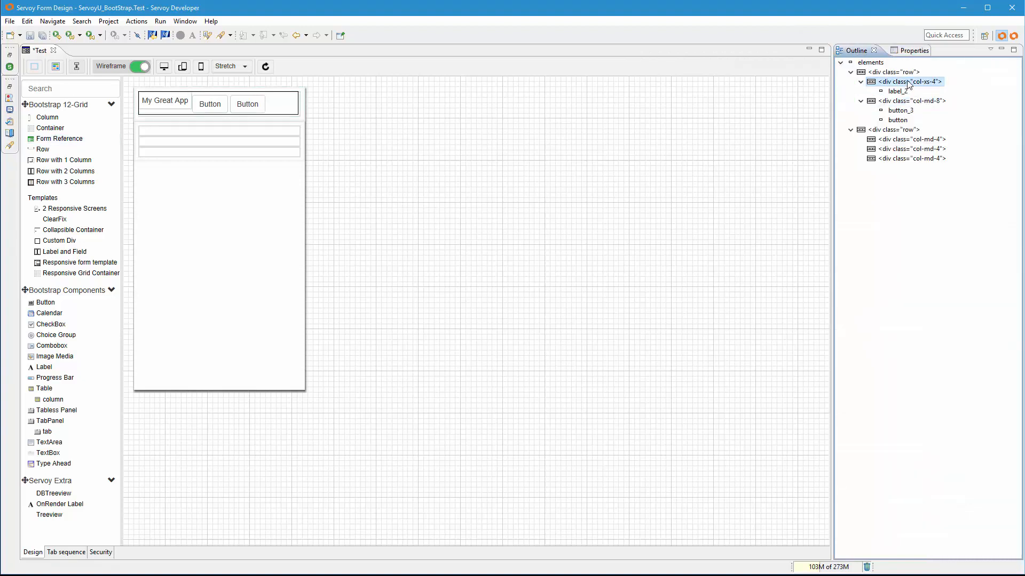
click(915, 50)
click(956, 100)
click(948, 105)
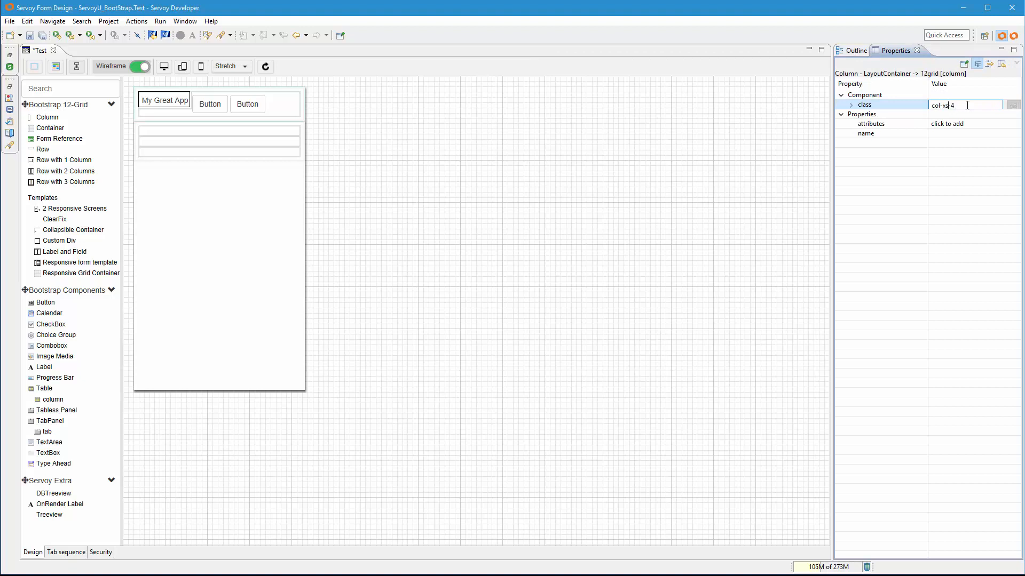
key(BackSpace)
key(BackSpace)
text(md)
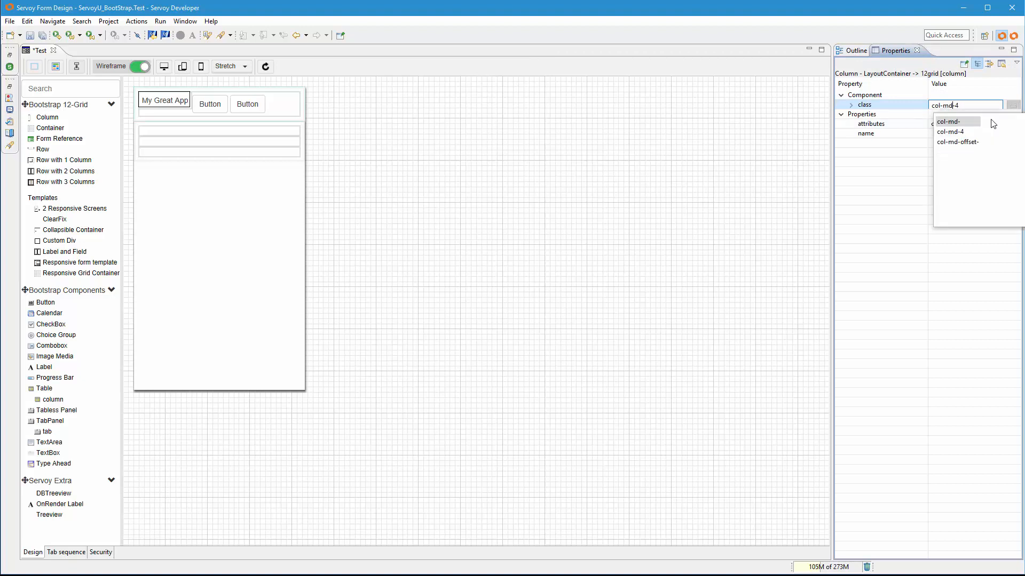
key(Escape)
click(856, 51)
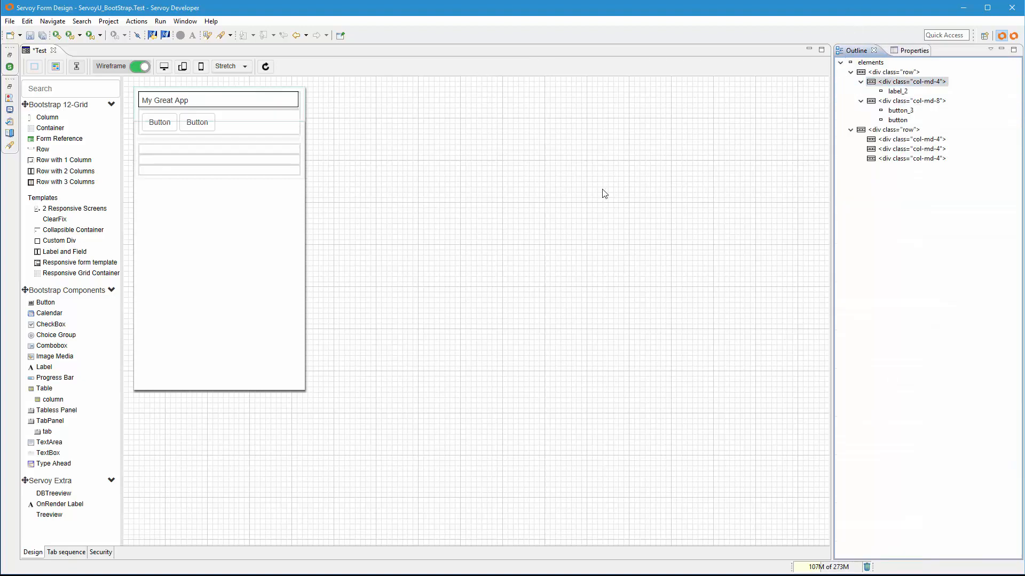
- Save the Test form and launch it in the NGClient
click(30, 35)
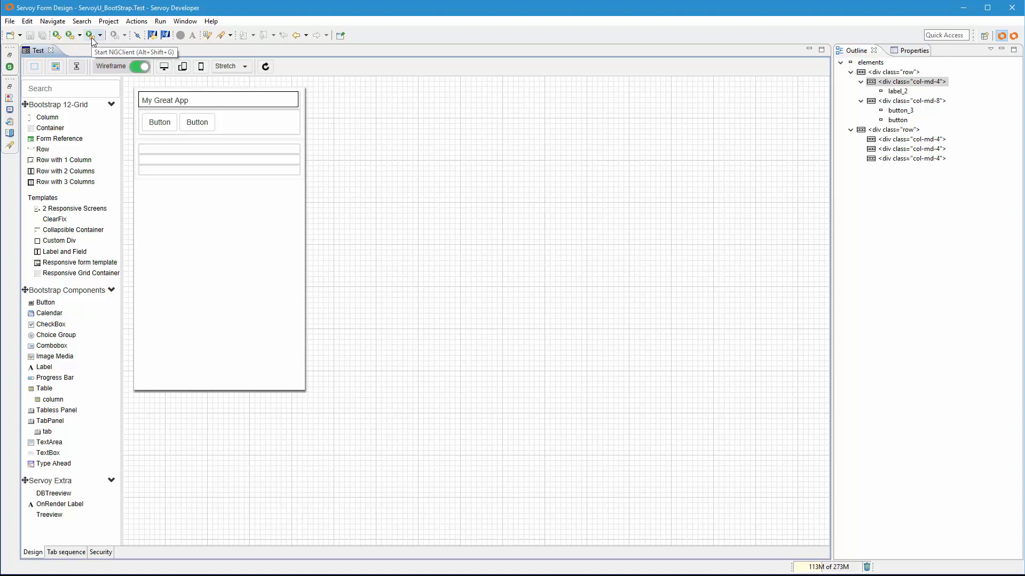
click(92, 41)
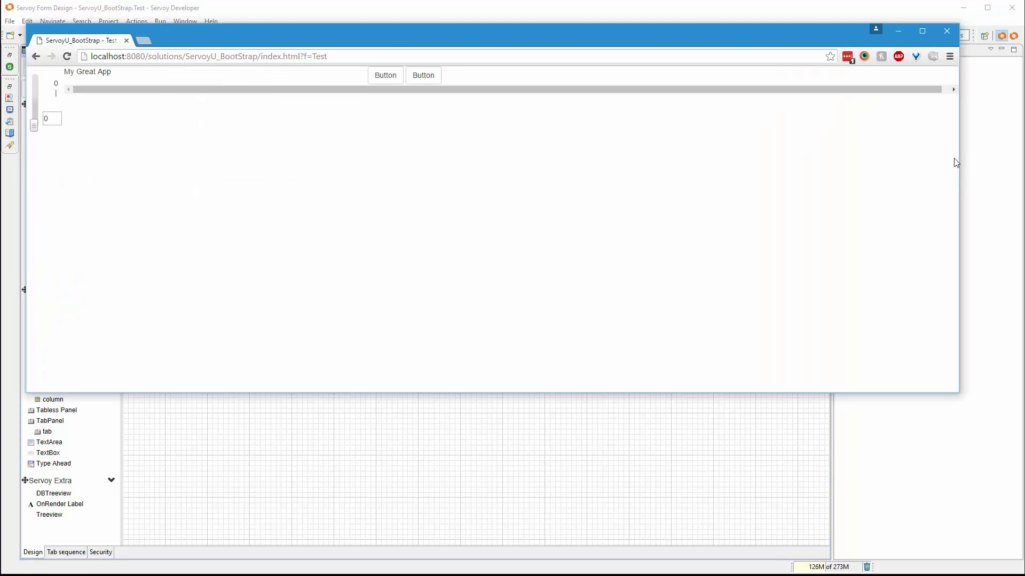
- Narrow the browser window in two stages to test the running form's responsive layout
drag(959, 163, 497, 198)
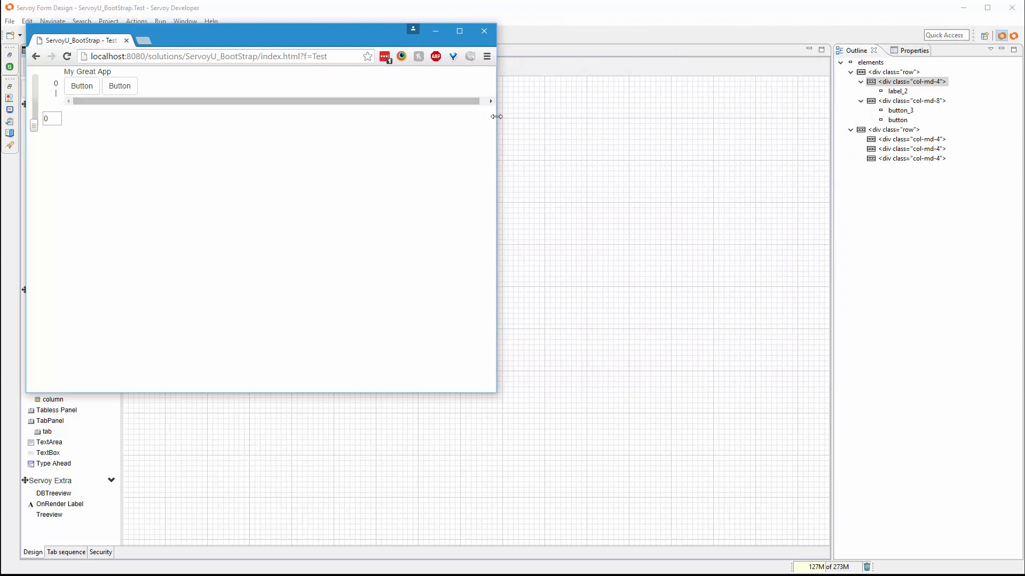
drag(497, 116, 304, 168)
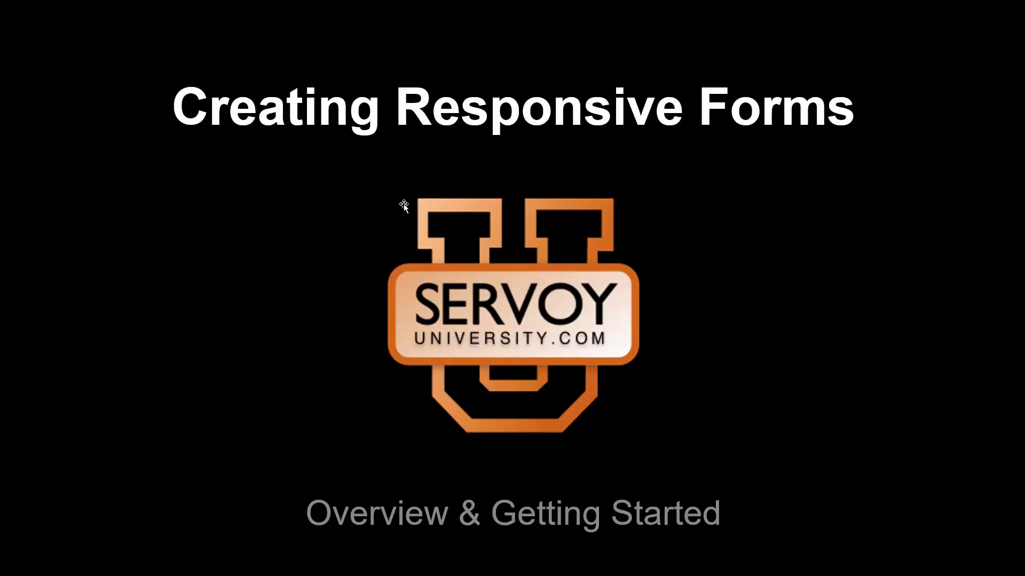